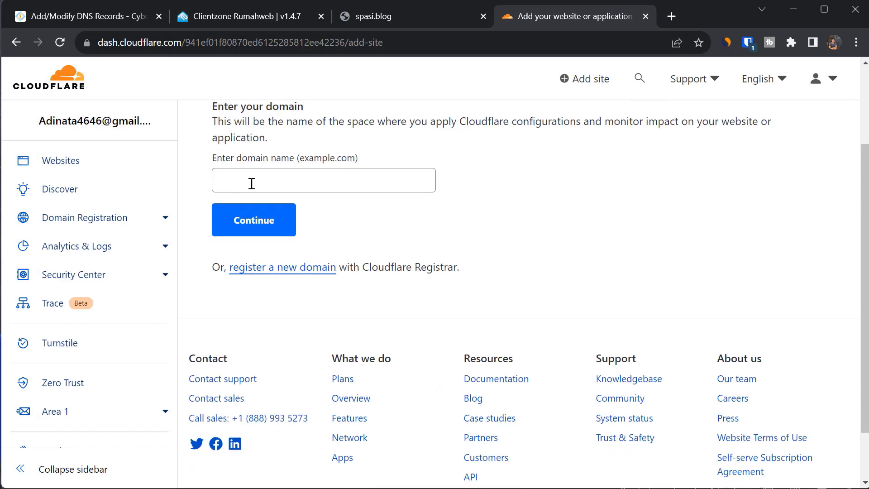
Copy the domain name spasi.blog from its overview page in the Rumahweb client zone
left_click(267, 16)
left_click(414, 145)
triple_click(414, 144)
key("ctrl+c")
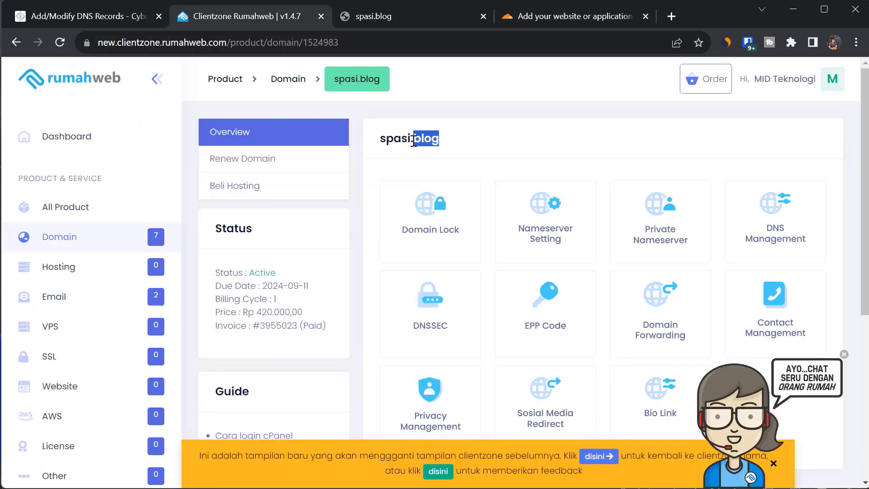
right_click(414, 142)
left_click(446, 152)
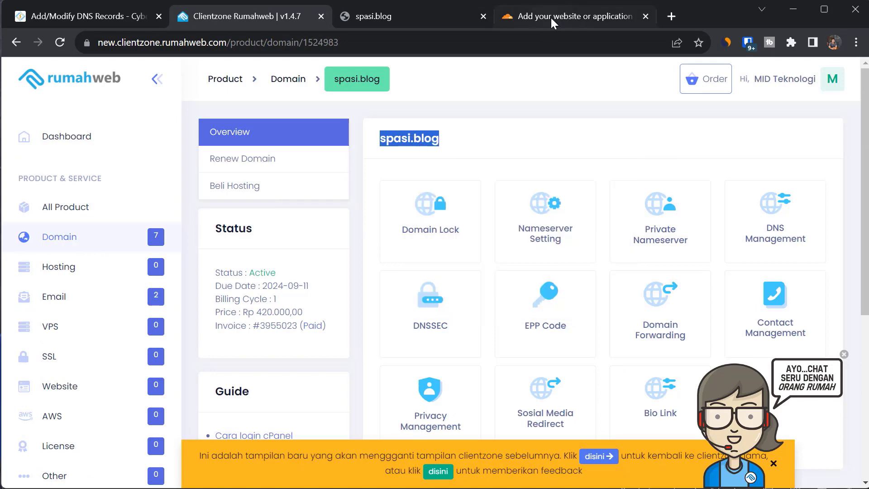
Switch back to Cloudflare and submit spasi.blog as the domain of the new site
left_click(550, 16)
key("ctrl+v")
left_click(411, 222)
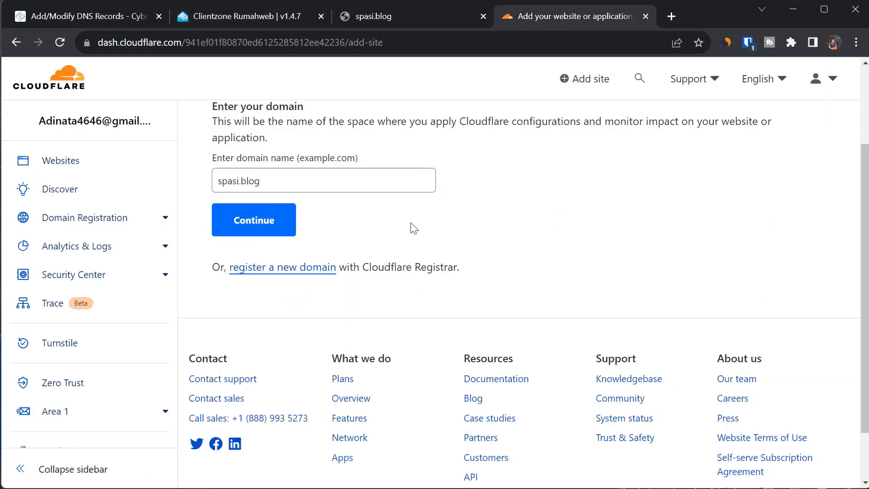
left_click(315, 187)
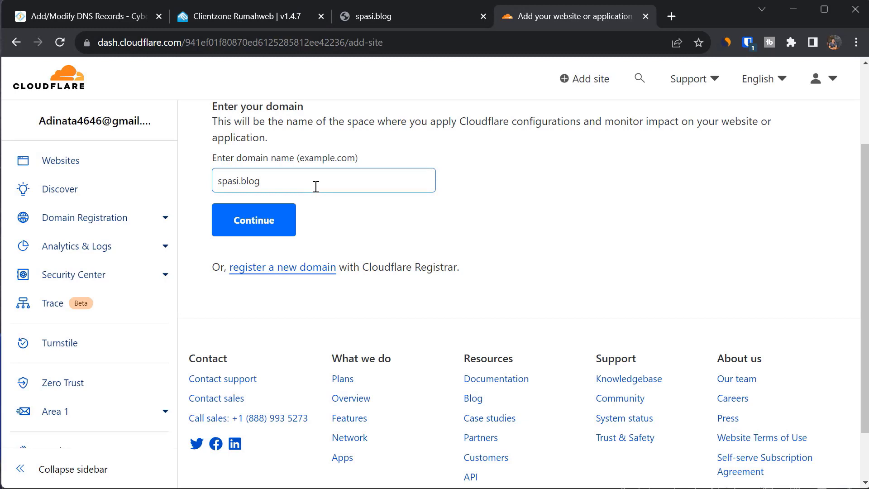
left_click(262, 222)
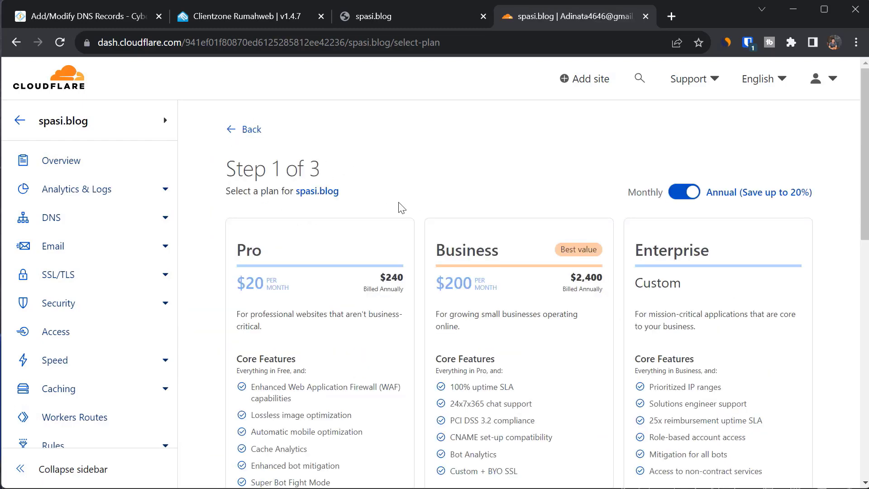
Choose the Free plan for spasi.blog and continue to the DNS record review
scroll(401, 208, "down", 10)
scroll(401, 208, "down", 1)
left_click(247, 178)
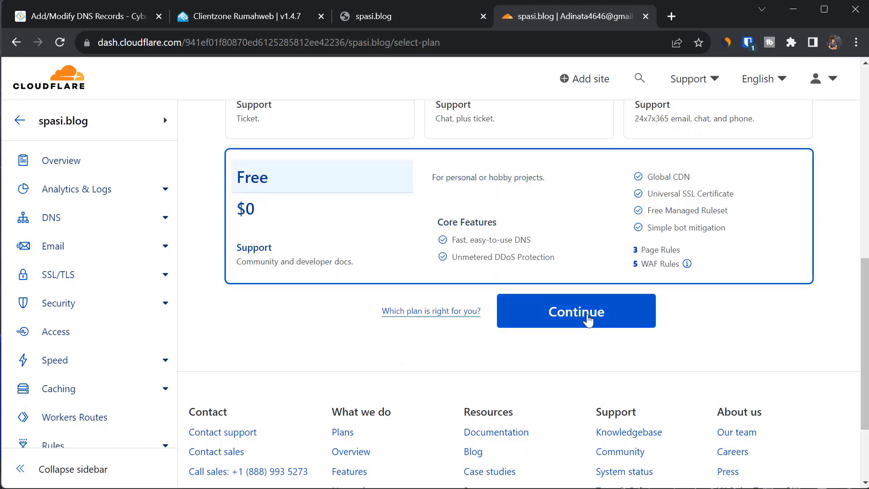
left_click(587, 320)
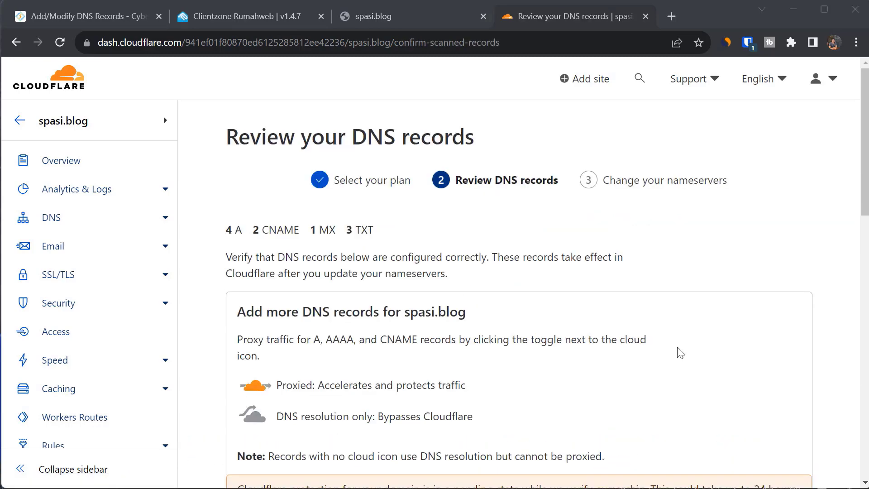
Look through the scanned DNS records and delete the A record named mail
scroll(415, 351, "down", 6)
scroll(413, 349, "down", 3)
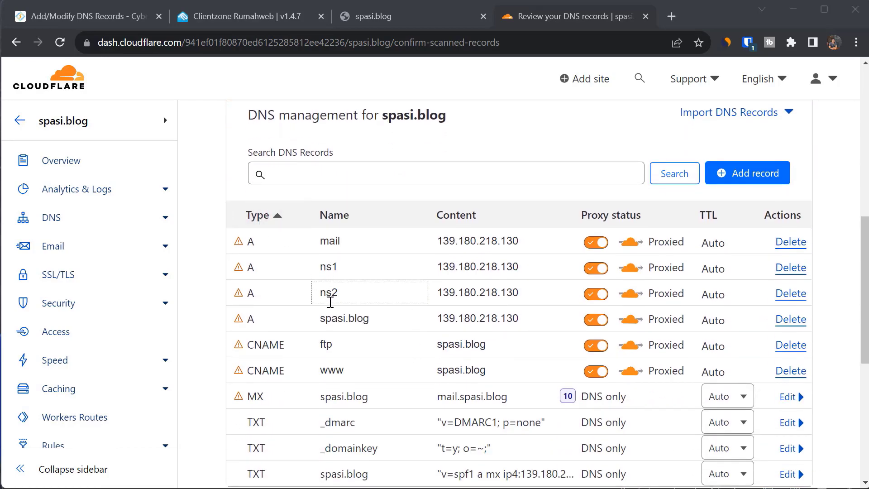
scroll(357, 375, "down", 3)
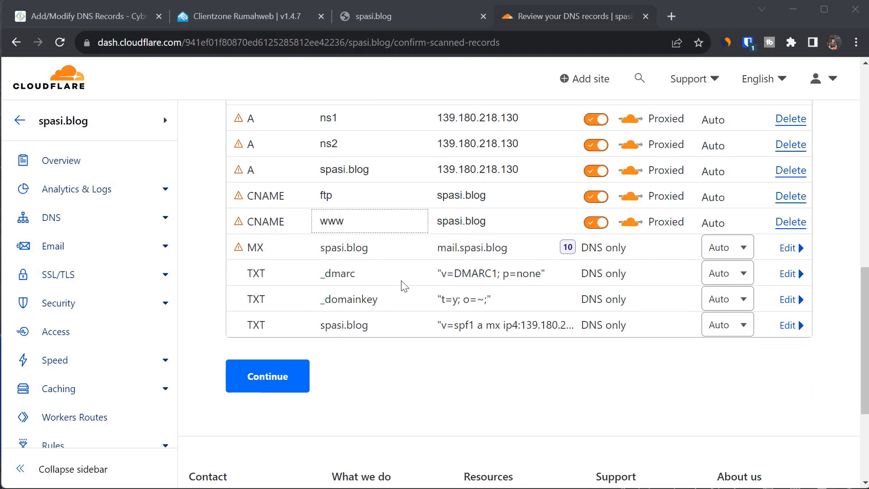
scroll(419, 379, "up", 3)
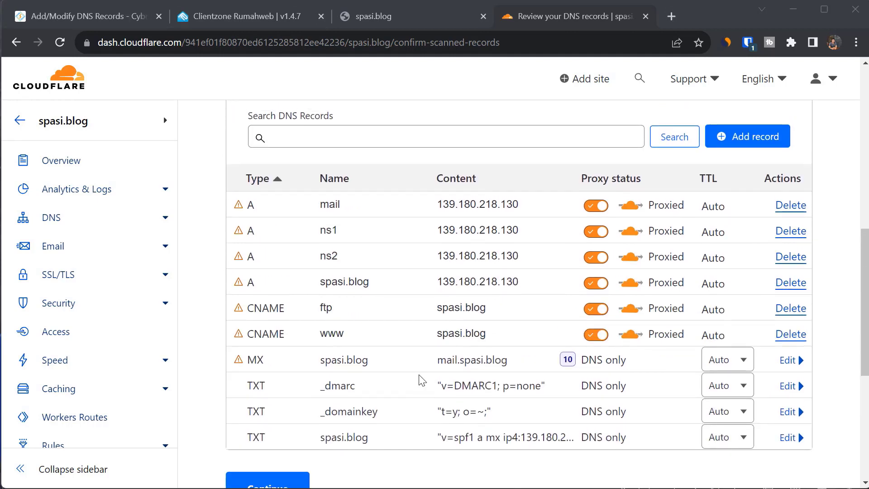
scroll(422, 380, "down", 1)
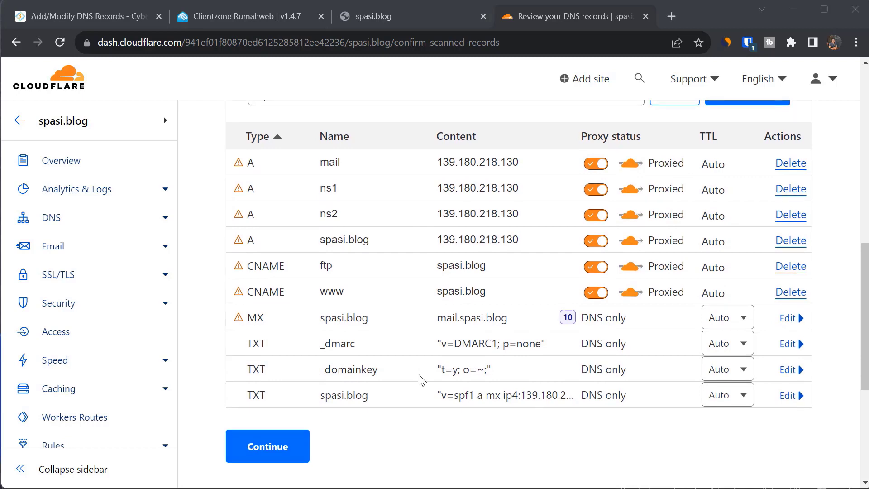
scroll(422, 381, "up", 1)
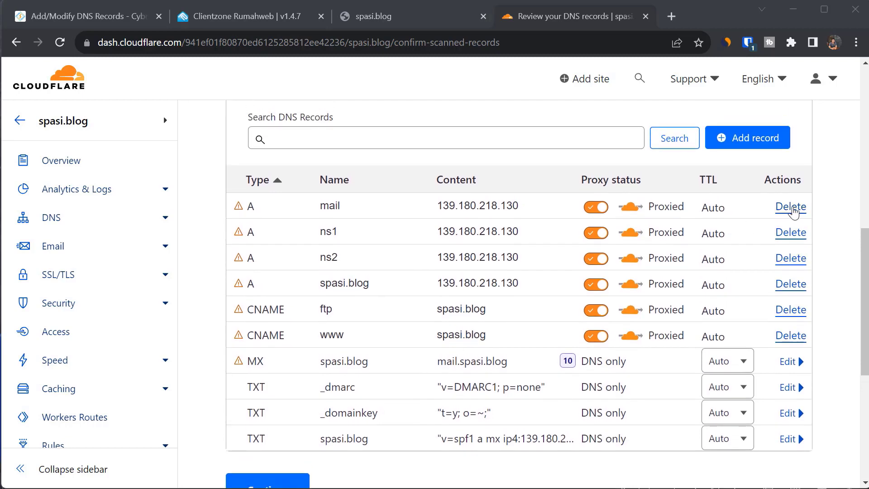
left_click(791, 207)
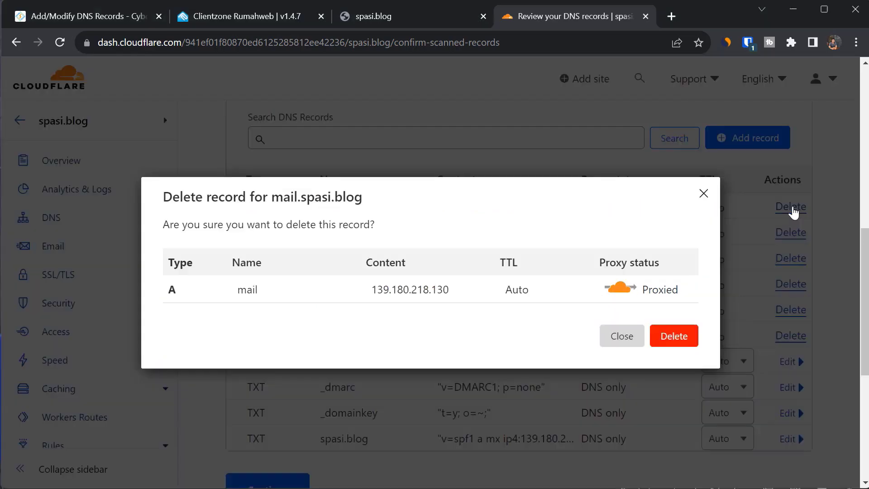
left_click(669, 339)
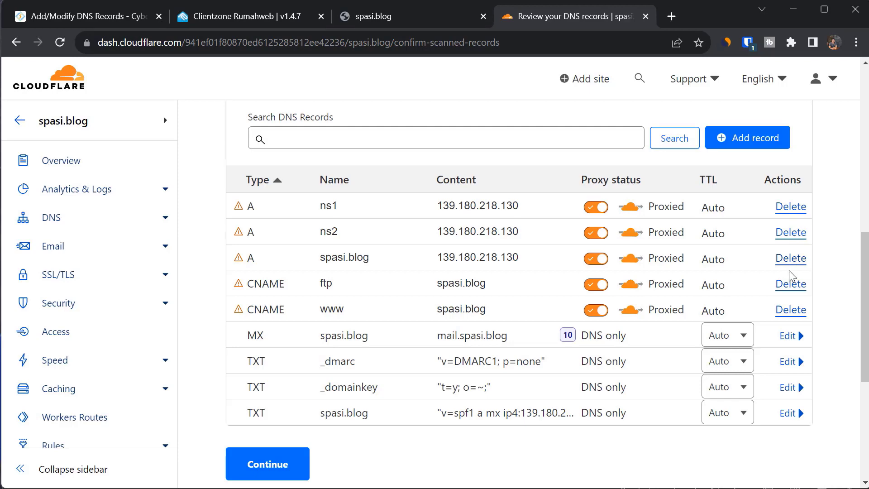
Delete the remaining A records named ns1, spasi.blog and ns2
left_click(787, 208)
left_click(663, 340)
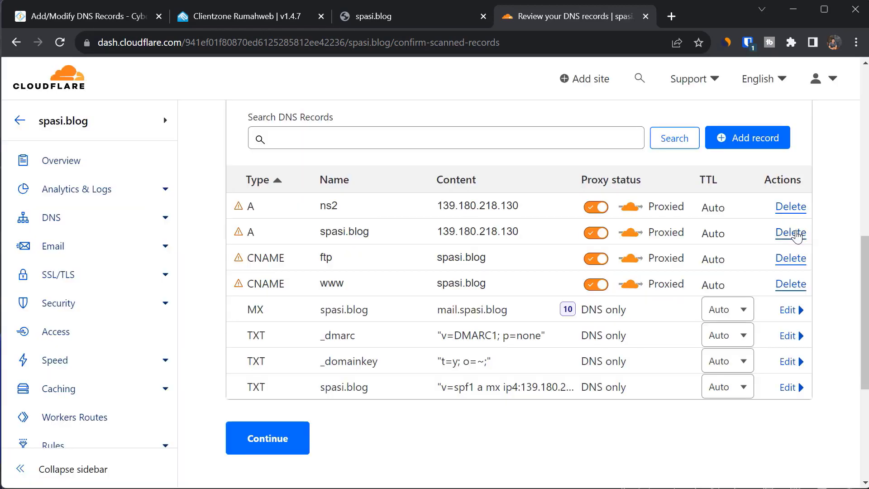
left_click(792, 233)
left_click(661, 343)
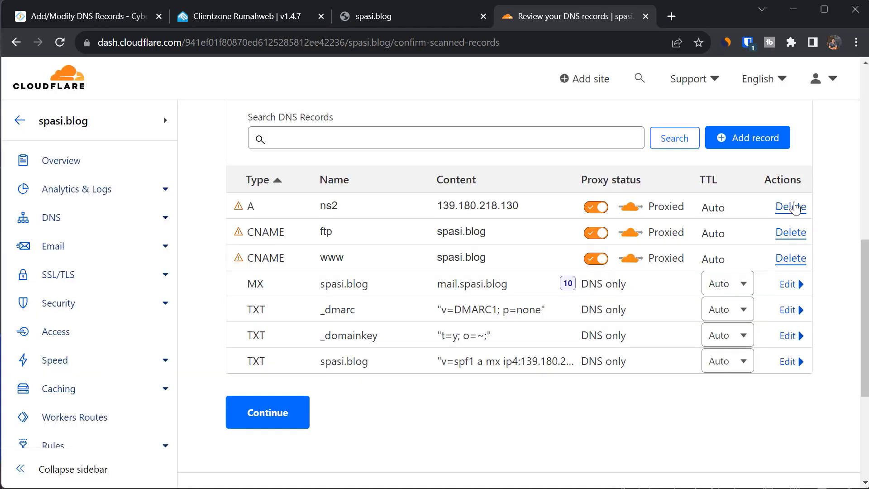
left_click(791, 207)
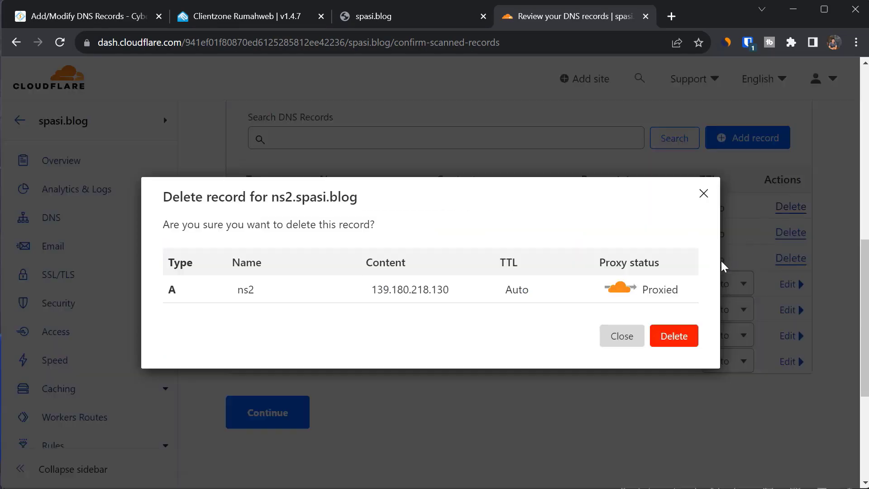
left_click(690, 337)
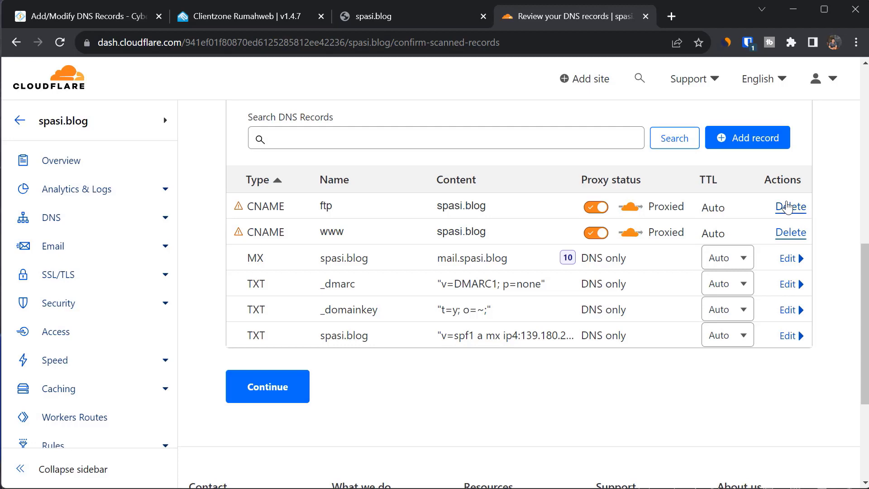
left_click(791, 205)
left_click(678, 338)
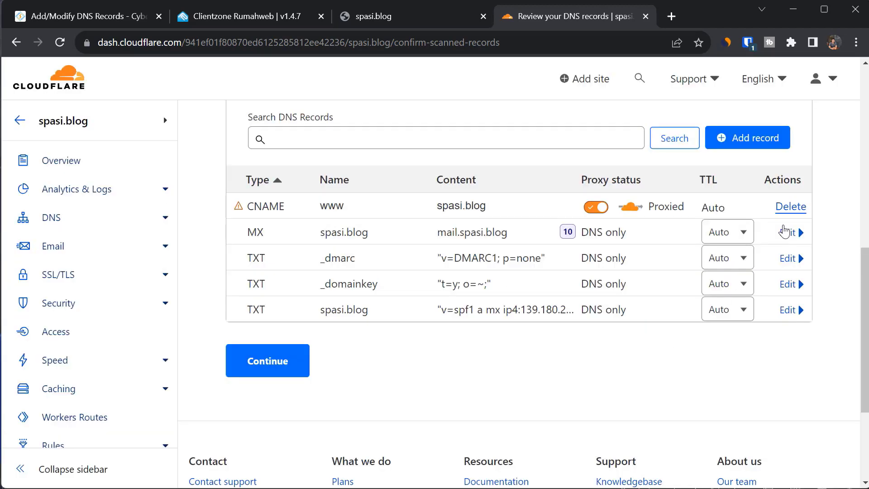
left_click(787, 208)
left_click(670, 342)
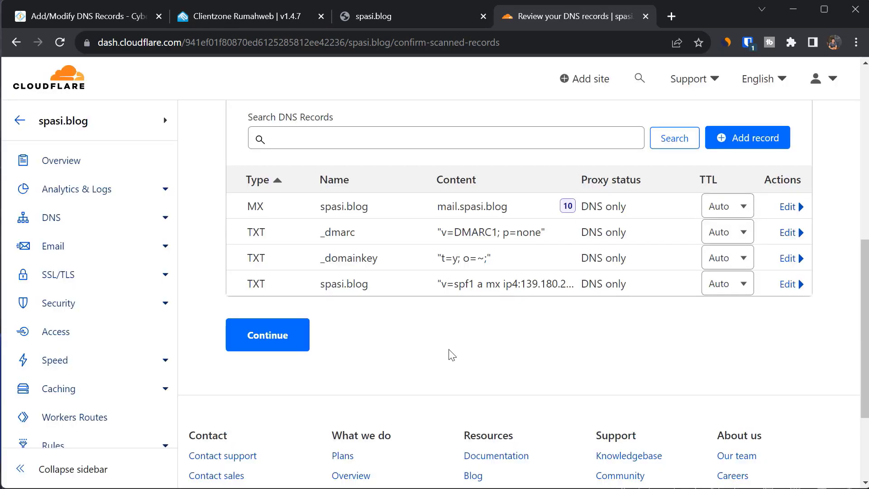
Delete the MX record of spasi.blog that points to mail.spasi.blog
scroll(451, 354, "up", 1)
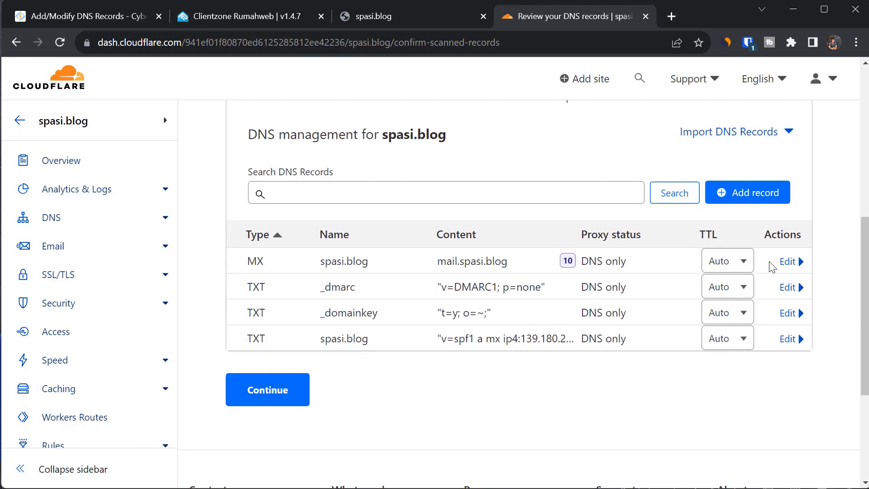
left_click(790, 262)
left_click(296, 377)
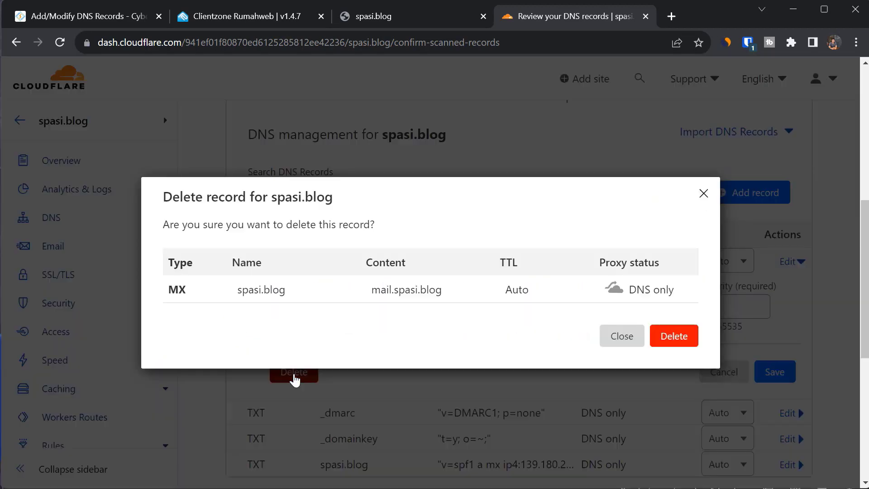
left_click(665, 340)
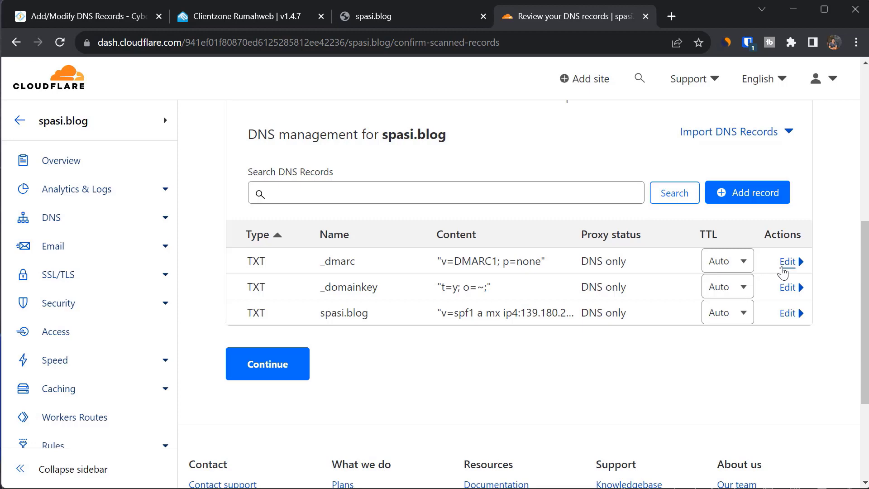
Delete the three TXT records named _dmarc, _domainkey and spasi.blog
left_click(787, 263)
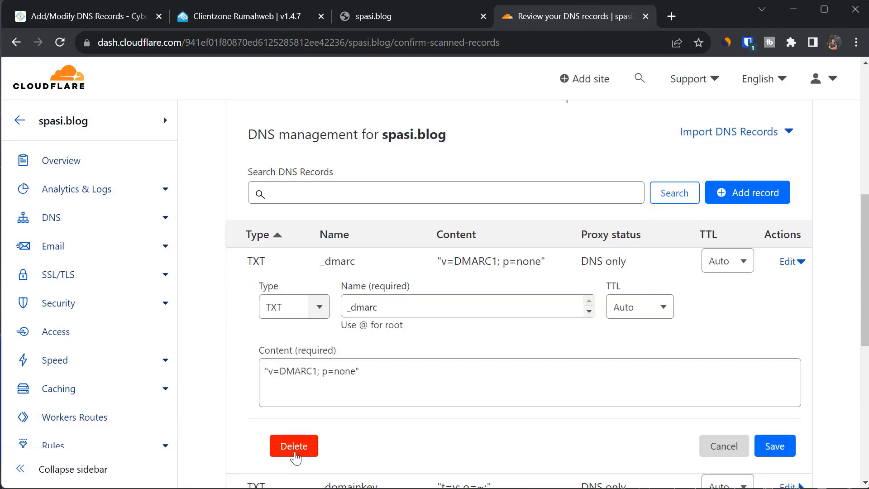
left_click(294, 448)
left_click(683, 337)
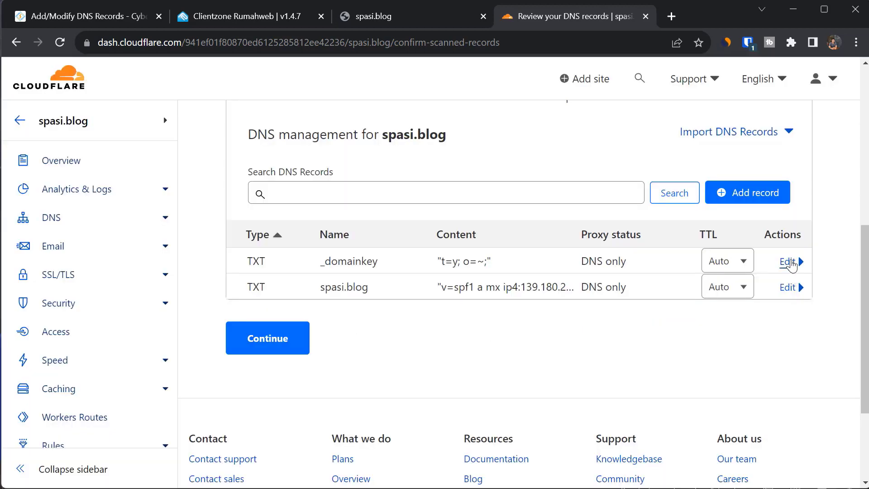
left_click(789, 262)
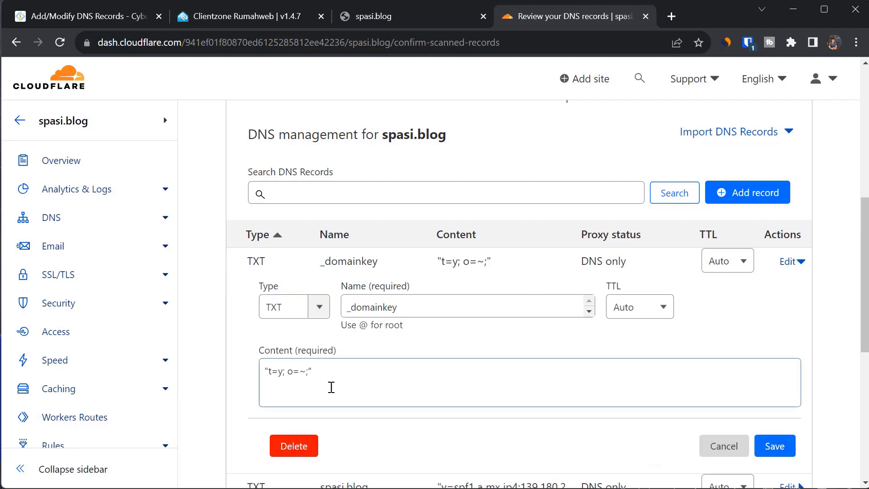
left_click(293, 446)
left_click(677, 333)
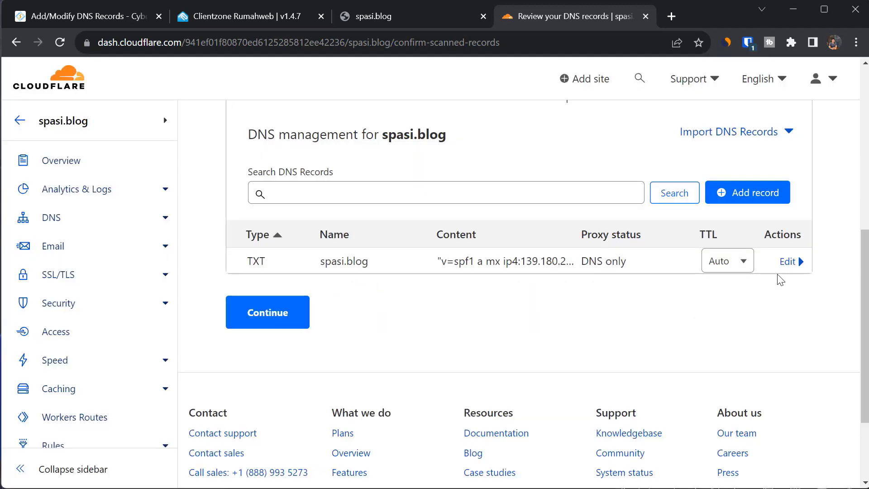
left_click(789, 262)
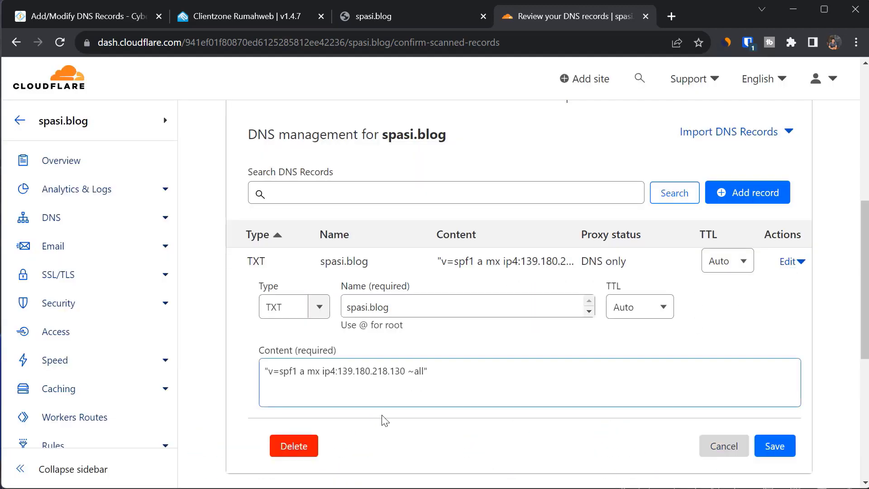
left_click(295, 447)
left_click(661, 352)
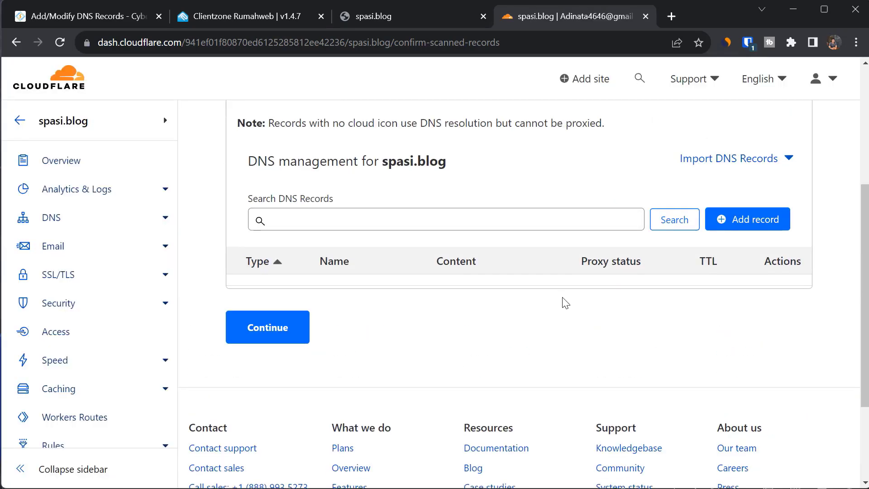
Add a proxied A record named @ with the IPv4 address 139.180.218.130, copied from the CyberPanel page address
left_click(747, 219)
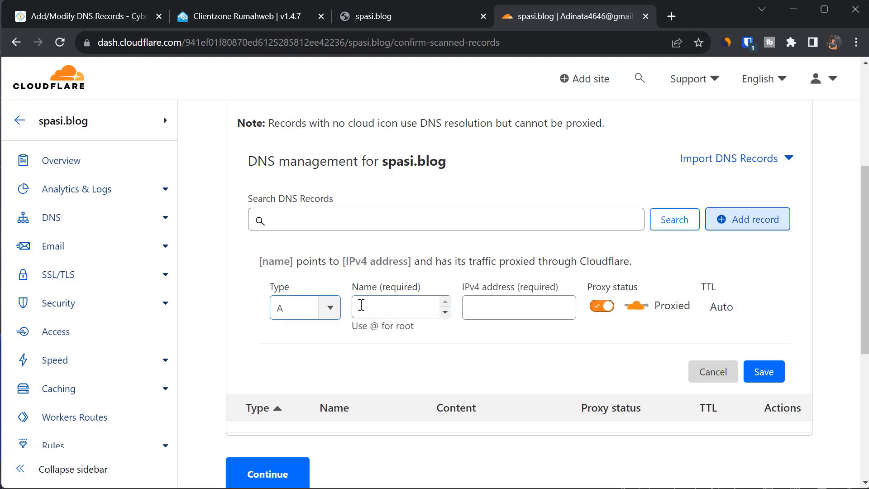
left_click(388, 304)
type("@")
left_click(479, 305)
left_click(108, 16)
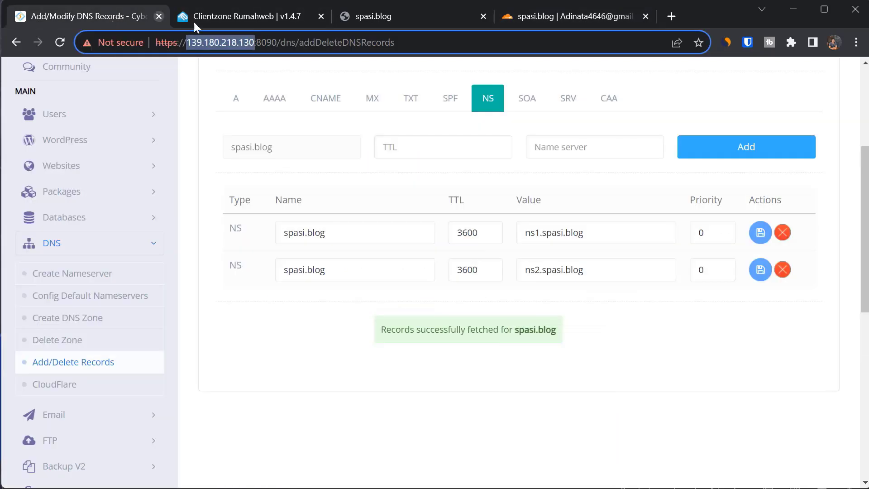
key("ctrl+c")
left_click(510, 10)
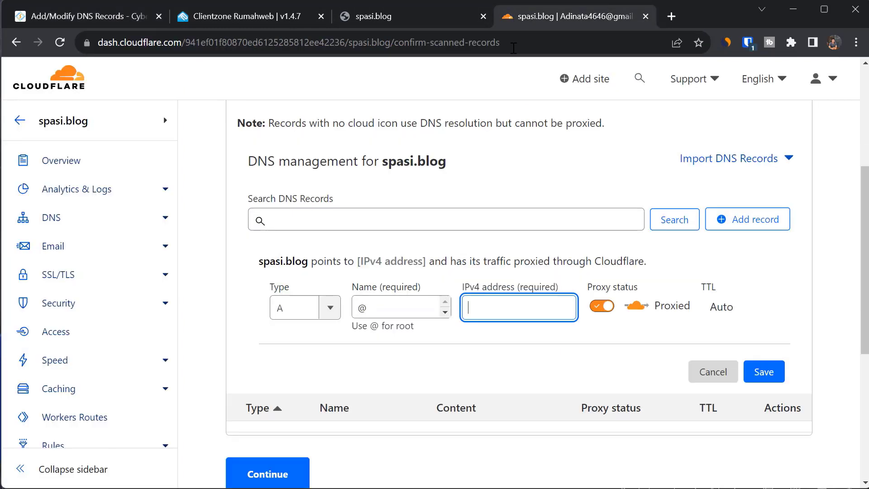
key("ctrl+v")
left_click(610, 335)
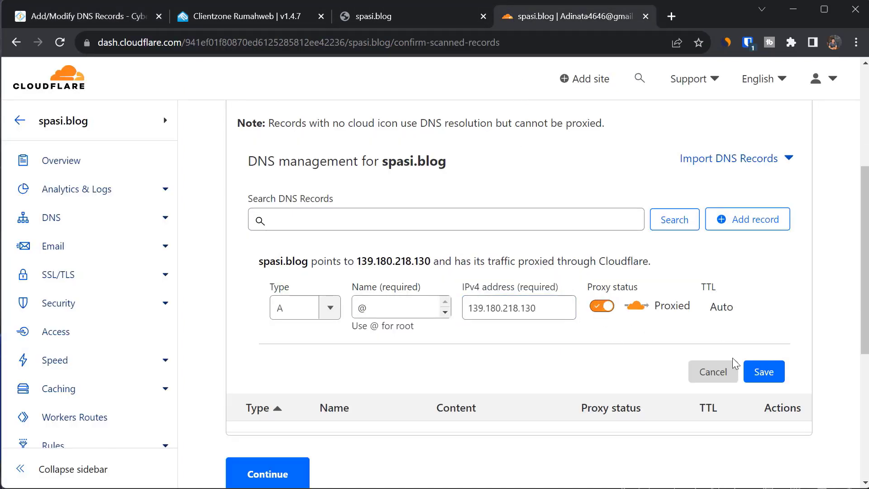
left_click(759, 381)
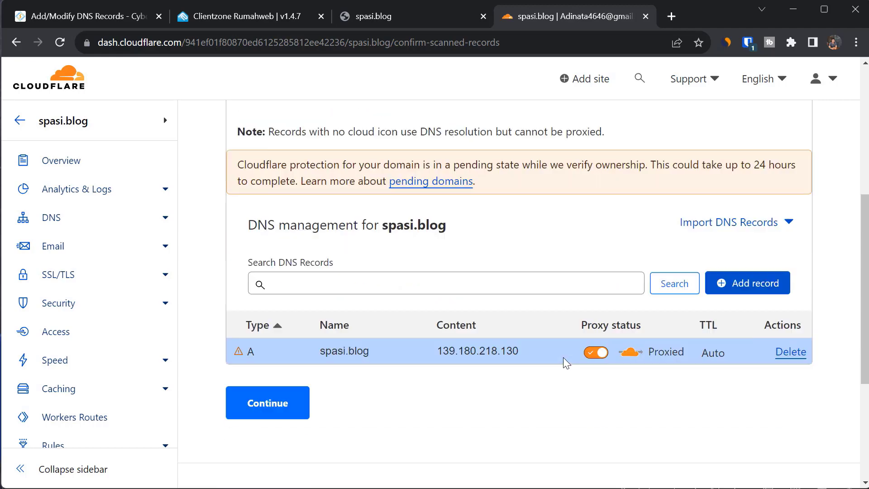
Add a proxied CNAME record named www with the target @
scroll(563, 361, "down", 3)
left_click(723, 225)
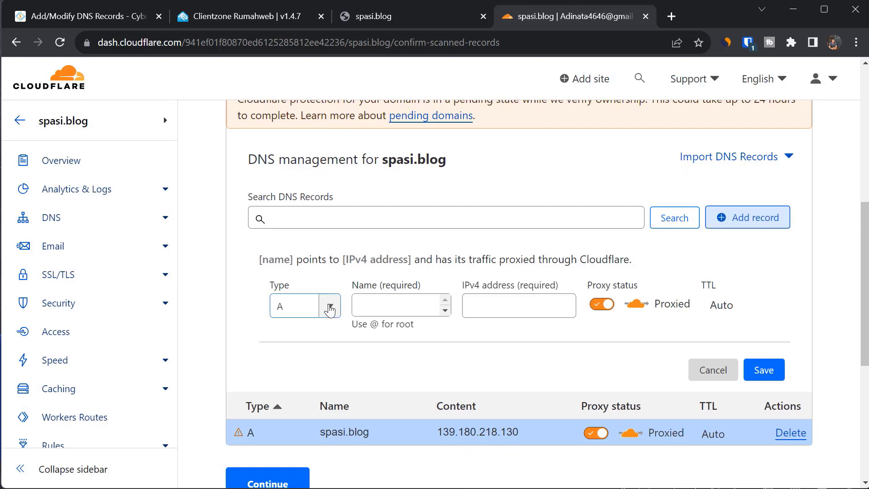
left_click(310, 304)
type("cnam")
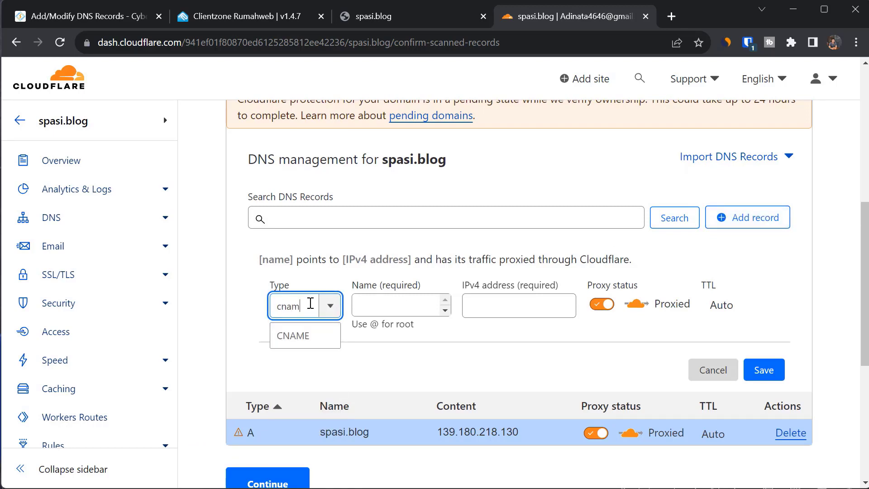
left_click(295, 336)
left_click(358, 305)
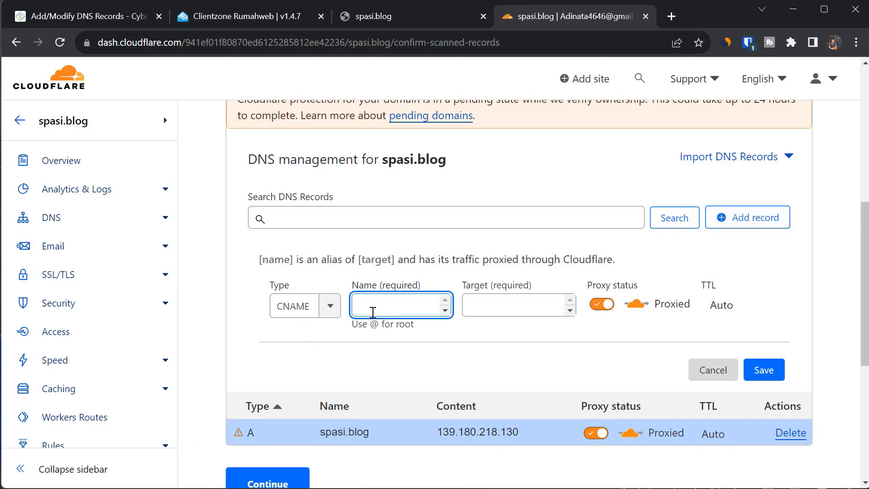
type("www")
key("Tab")
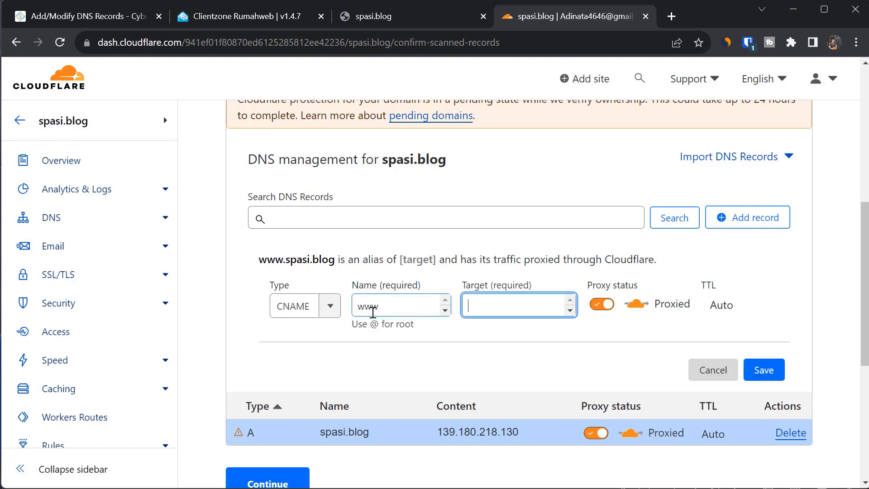
type("@")
left_click(542, 344)
scroll(520, 317, "down", 1)
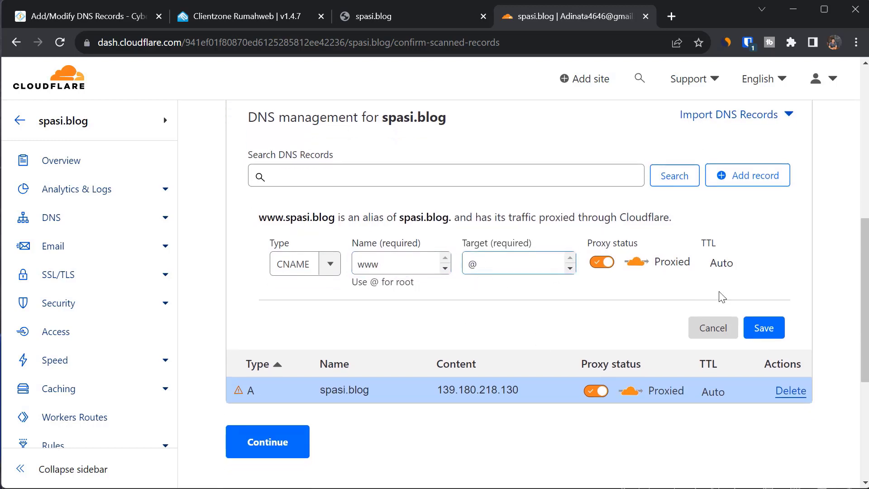
left_click(765, 329)
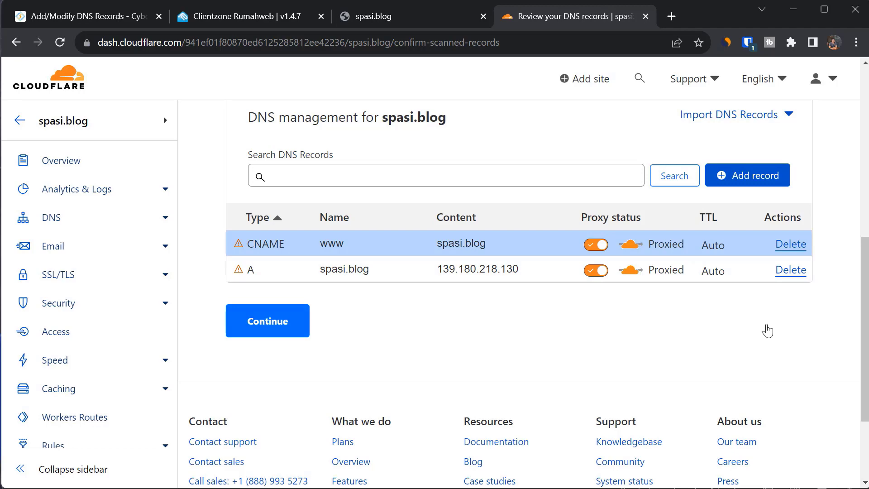
Continue from the DNS record review and examine which nameservers must be removed and which Cloudflare ones added
left_click(269, 333)
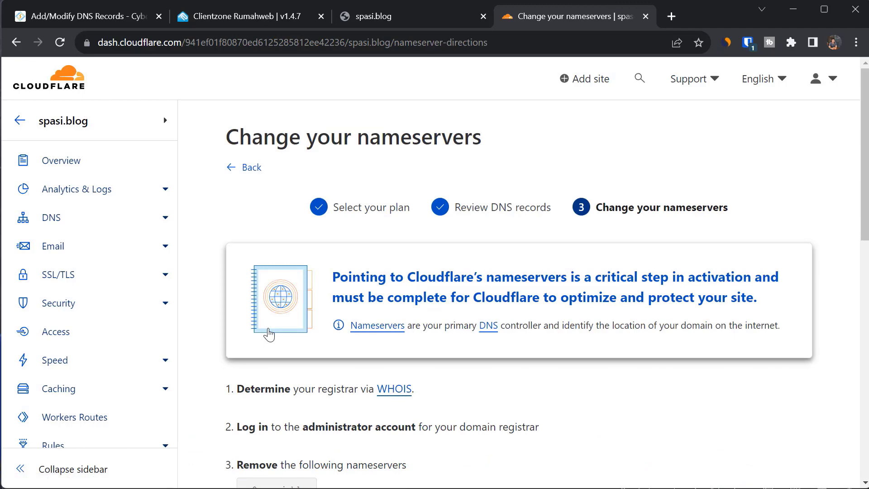
scroll(269, 334, "down", 5)
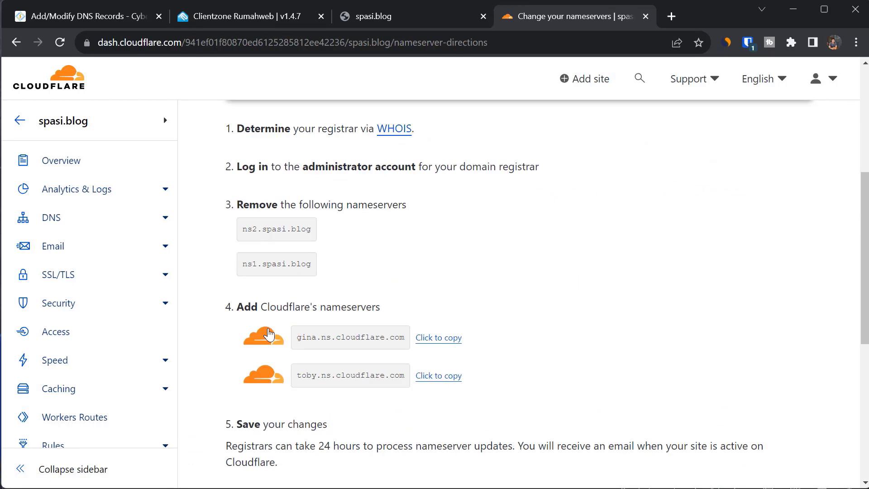
left_click_drag(242, 229, 312, 235)
left_click(311, 235)
scroll(312, 234, "down", 2)
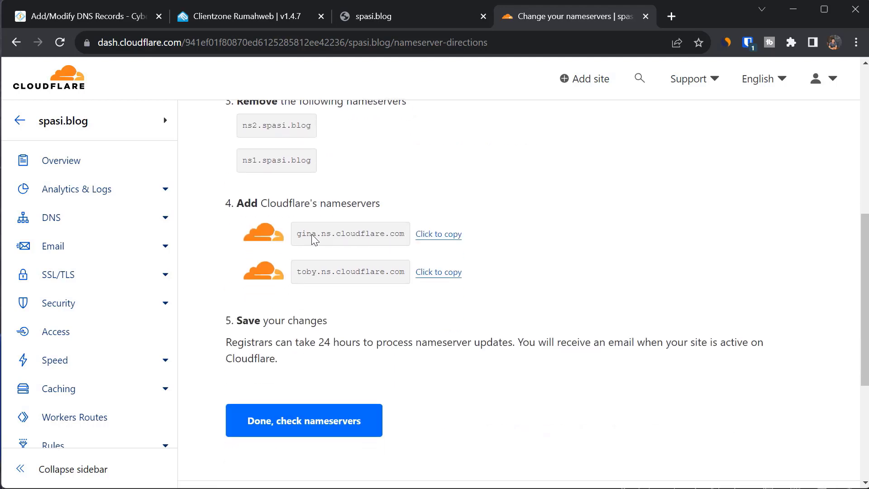
left_click_drag(301, 234, 375, 234)
left_click(374, 234)
Copy the first Cloudflare nameserver and set it as Nameserver 1 of spasi.blog in the Rumahweb Clientzone: gina.ns.cloudflare.com
left_click(438, 239)
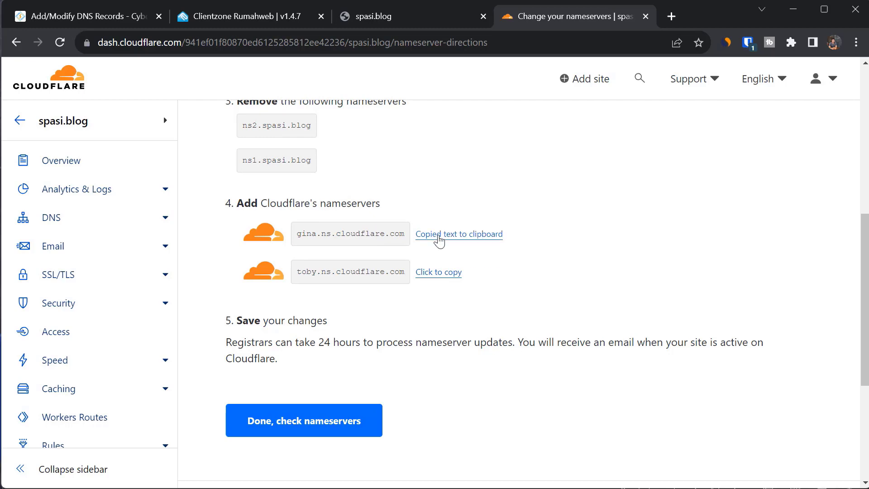
left_click(269, 14)
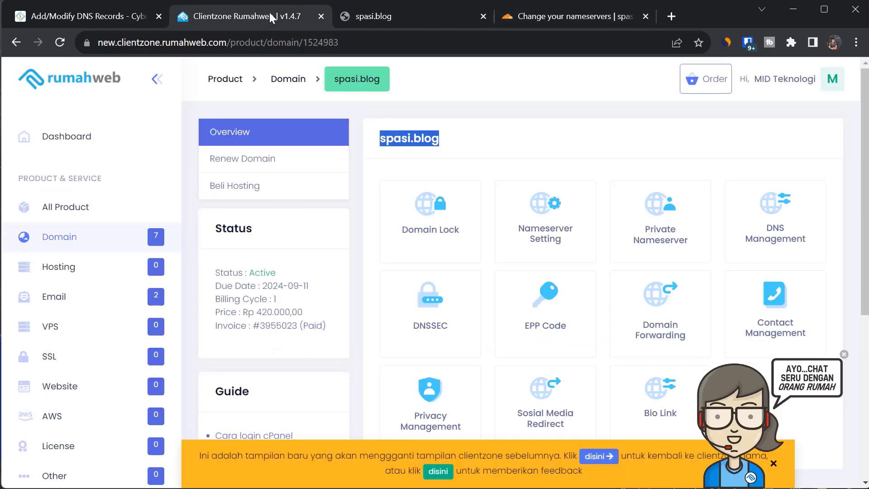
left_click(362, 228)
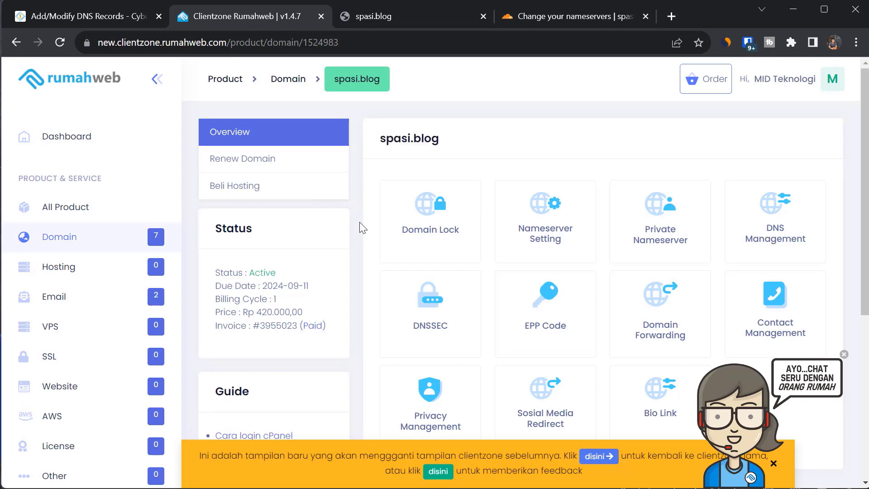
left_click(556, 225)
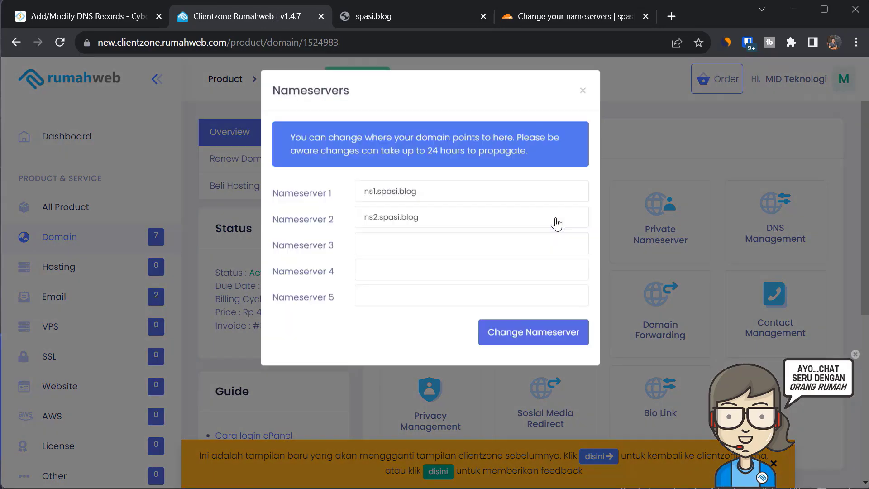
left_click(497, 196)
key("ctrl+a")
key("ctrl+v")
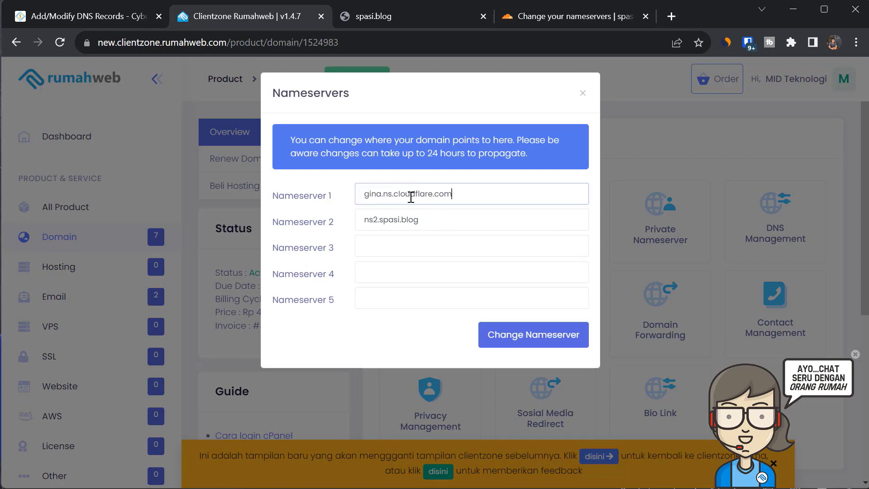
Set Nameserver 2 to toby.ns.cloudflare.com, copied from Cloudflare, and submit the nameserver change at Rumahweb
left_click(523, 24)
left_click_drag(311, 271, 366, 281)
left_click(389, 295)
left_click(438, 272)
left_click(251, 14)
triple_click(397, 226)
key("ctrl+v")
left_click(408, 331)
left_click(533, 335)
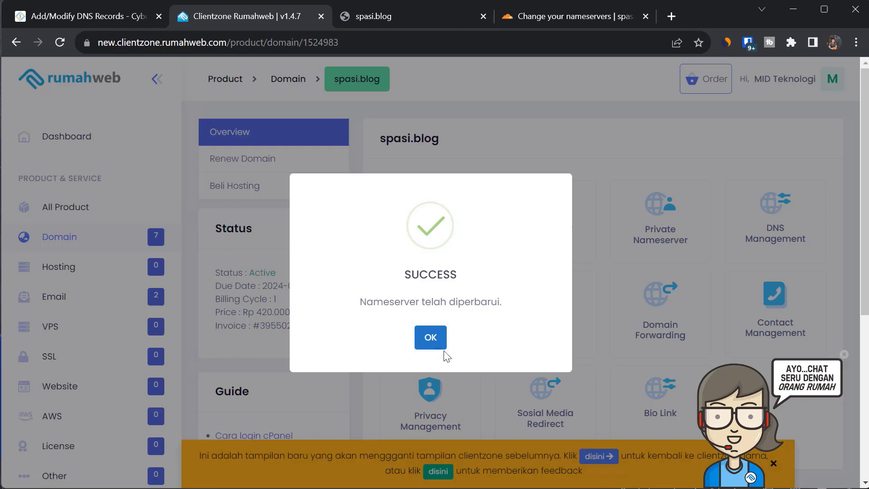
left_click(430, 344)
Return to Cloudflare, confirm that the nameservers are changed and postpone the Quick Start Guide
left_click(550, 16)
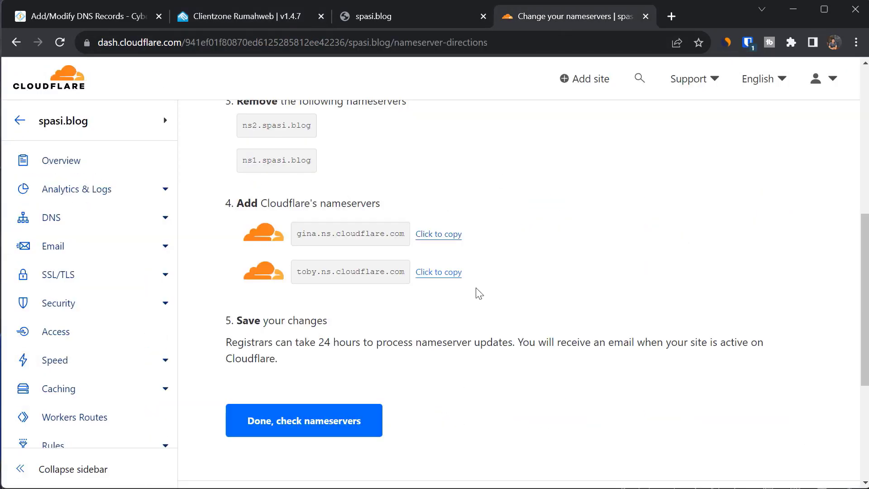
scroll(459, 378, "down", 2)
left_click(284, 357)
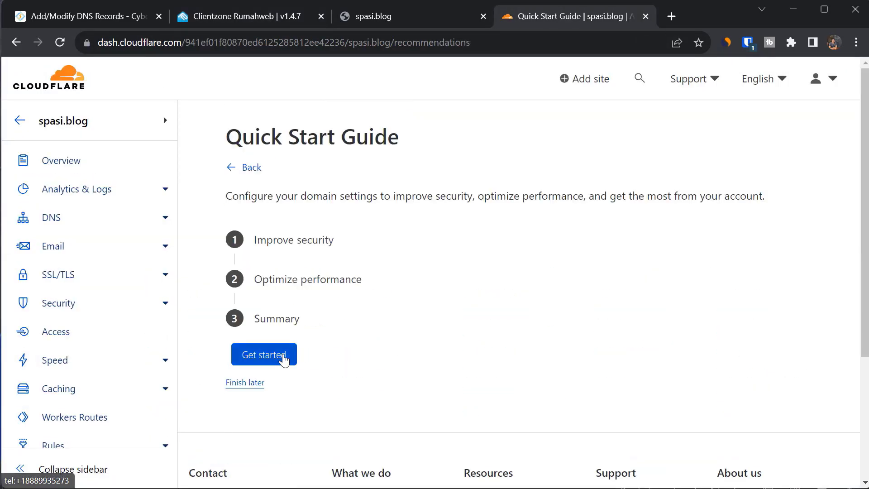
left_click(244, 383)
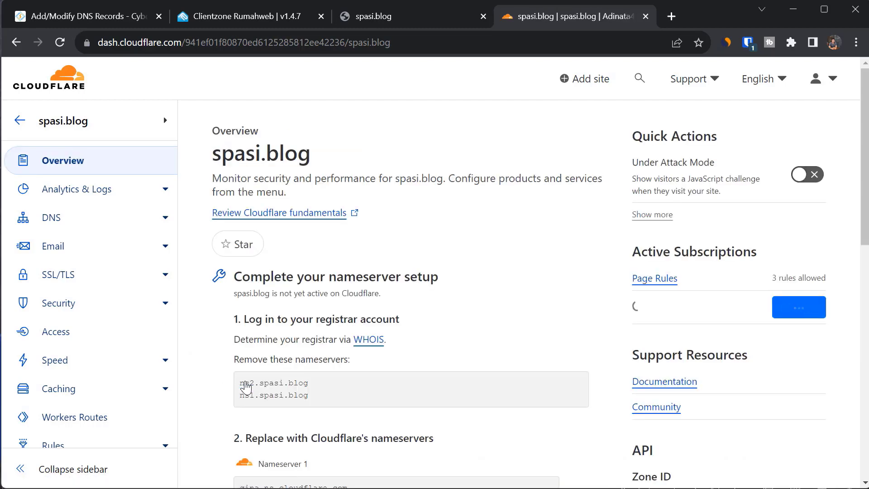
Dismiss the Supercharge the Cloudflare CDN banner and start a nameserver check for spasi.blog
scroll(475, 323, "down", 1)
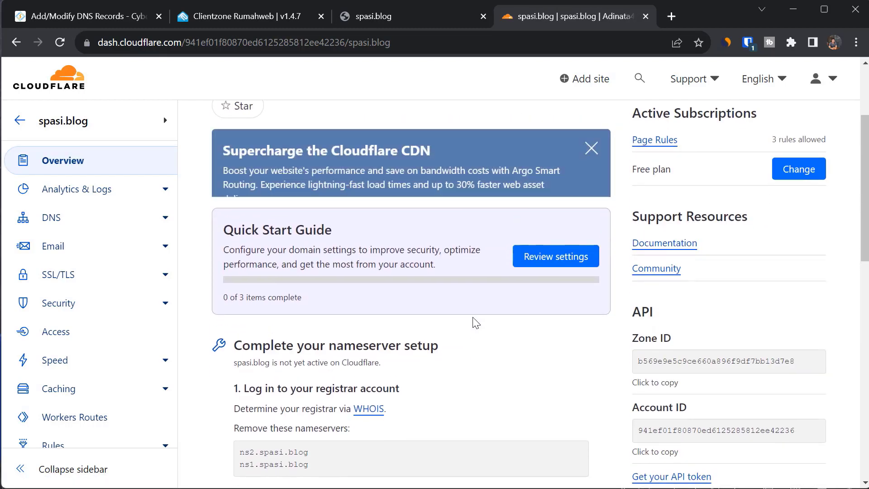
left_click(589, 149)
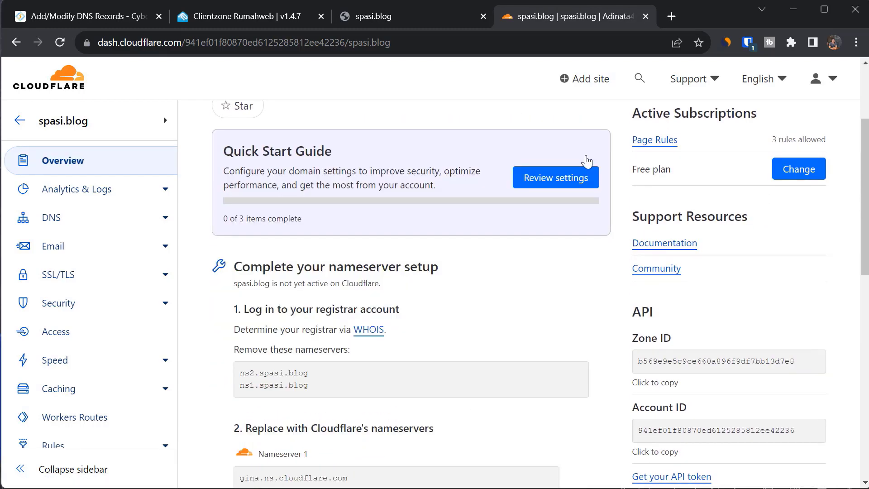
scroll(539, 286, "down", 5)
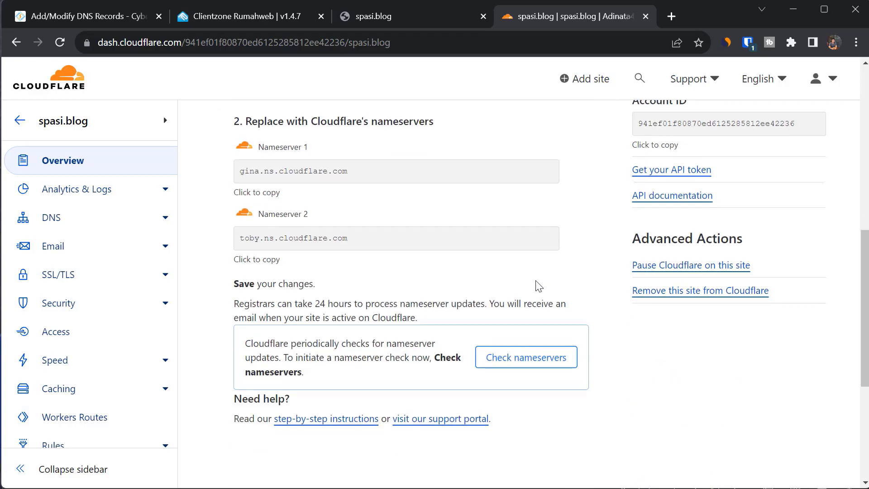
scroll(538, 286, "up", 1)
scroll(539, 286, "down", 6)
scroll(539, 286, "up", 14)
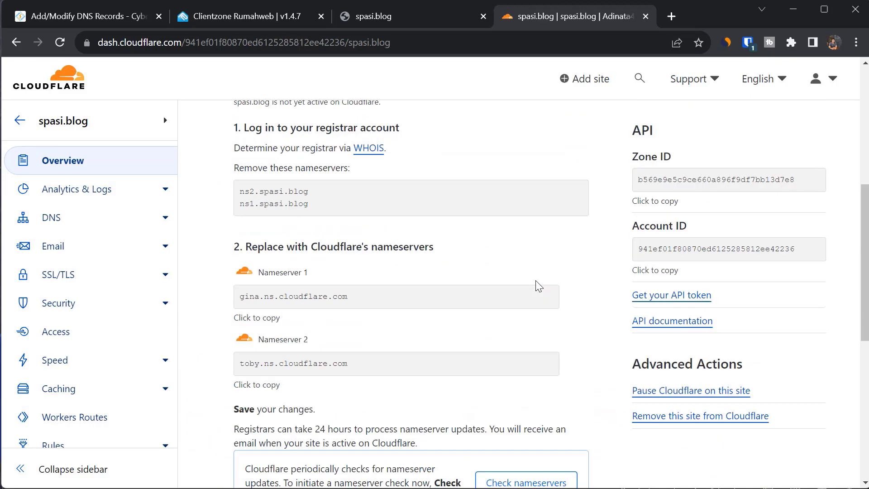
scroll(610, 268, "down", 2)
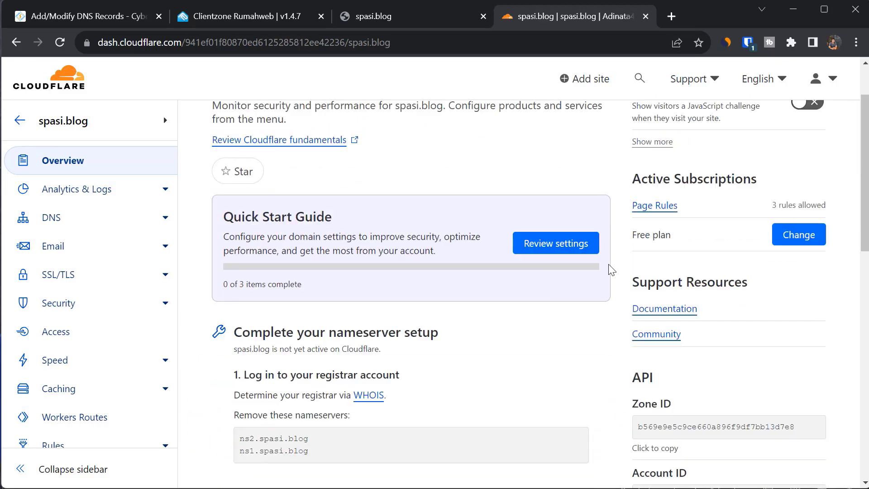
scroll(611, 269, "down", 11)
scroll(610, 270, "up", 1)
left_click(514, 179)
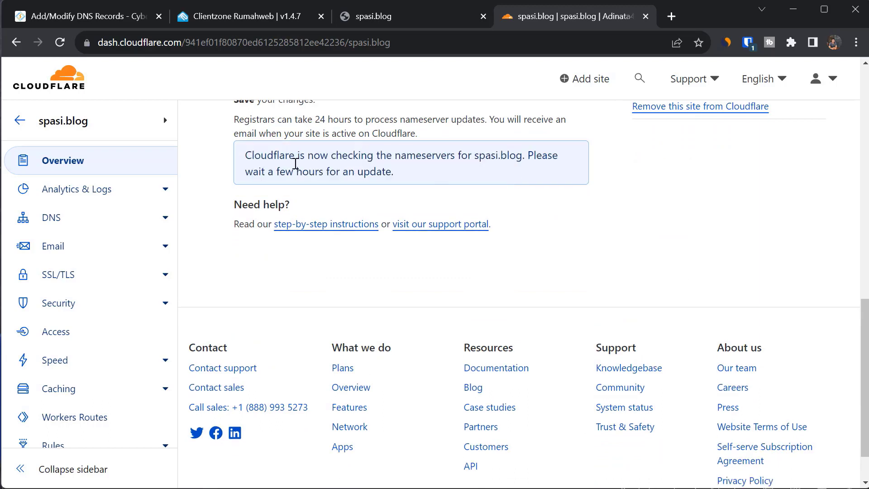
left_click_drag(295, 156, 443, 172)
left_click(466, 172)
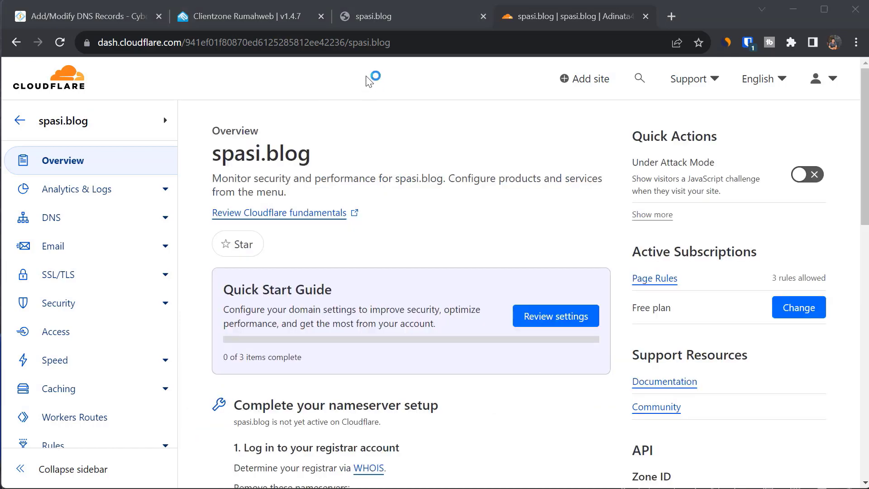
Reload the spasi.blog overview in Cloudflare and examine the site's activation status
left_click(357, 43)
key("Return")
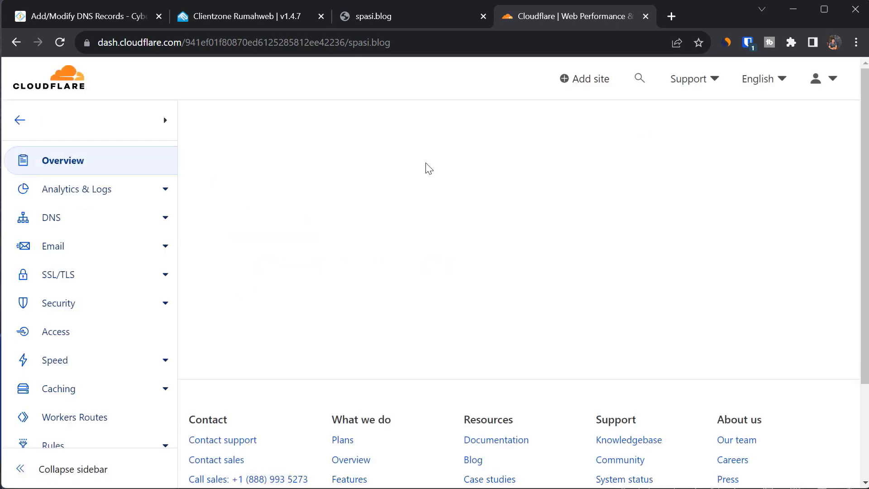
scroll(427, 169, "down", 2)
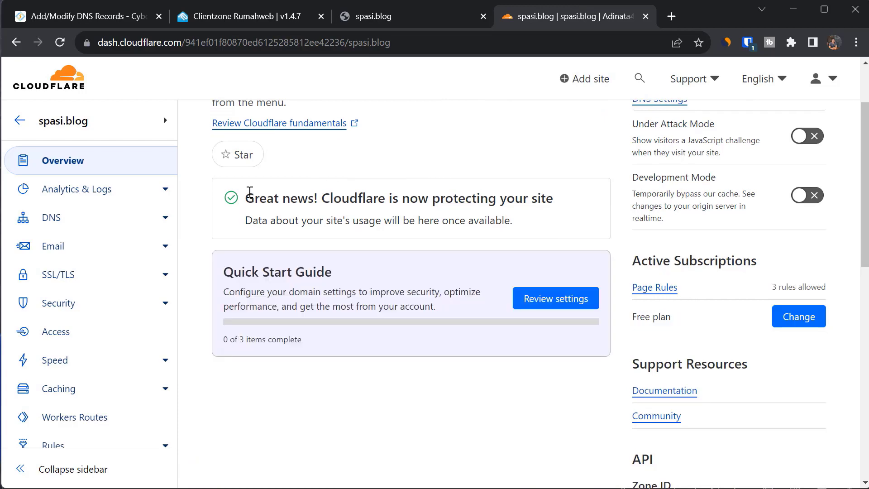
left_click_drag(245, 199, 561, 204)
left_click(562, 217)
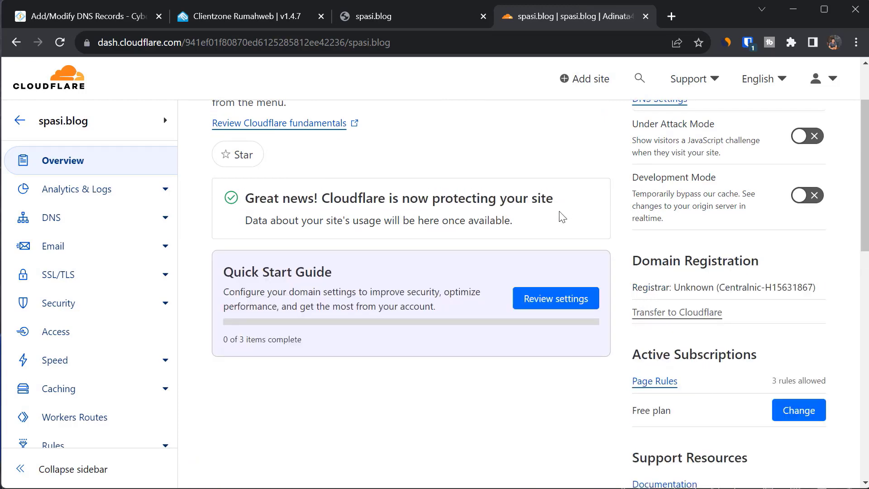
scroll(563, 218, "up", 2)
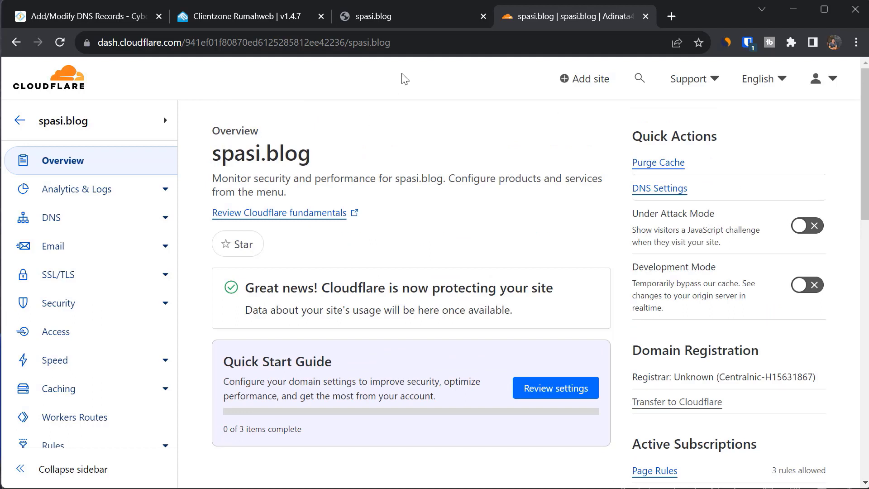
Copy the domain name spasi.blog from the overview heading
double_click(285, 150)
triple_click(285, 151)
right_click(284, 151)
left_click(318, 159)
Load rankdomainer.com in place of the CyberPanel landing page and open its DNS Lookup tool
left_click(417, 14)
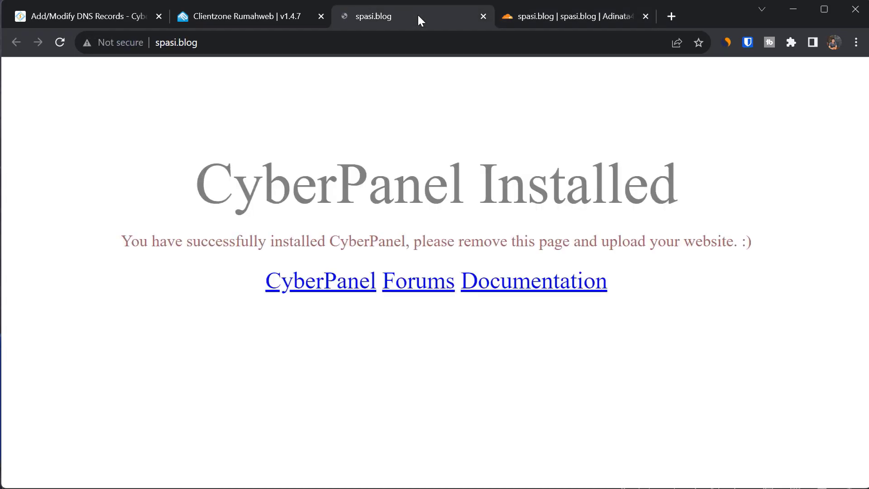
left_click(426, 47)
type("ra")
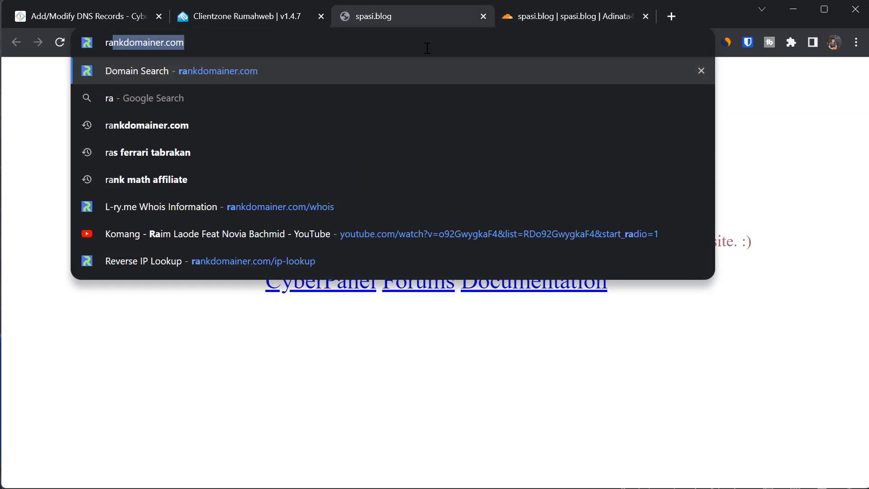
key("Return")
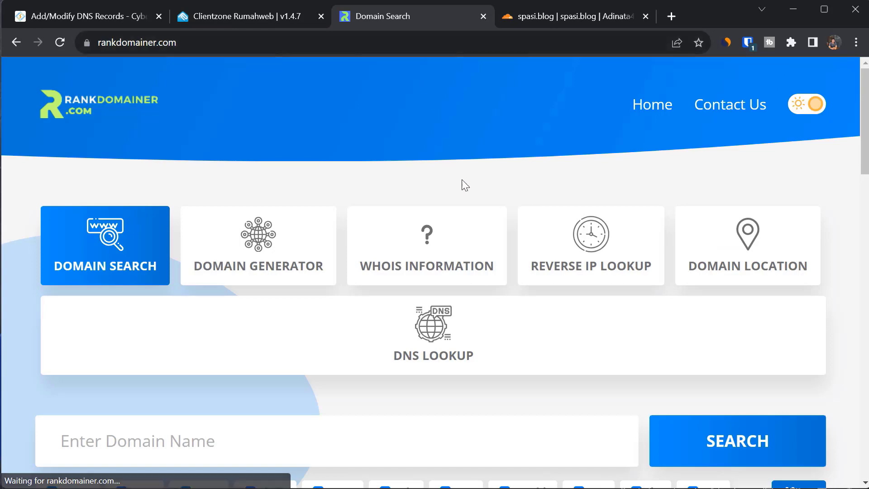
scroll(462, 180, "down", 1)
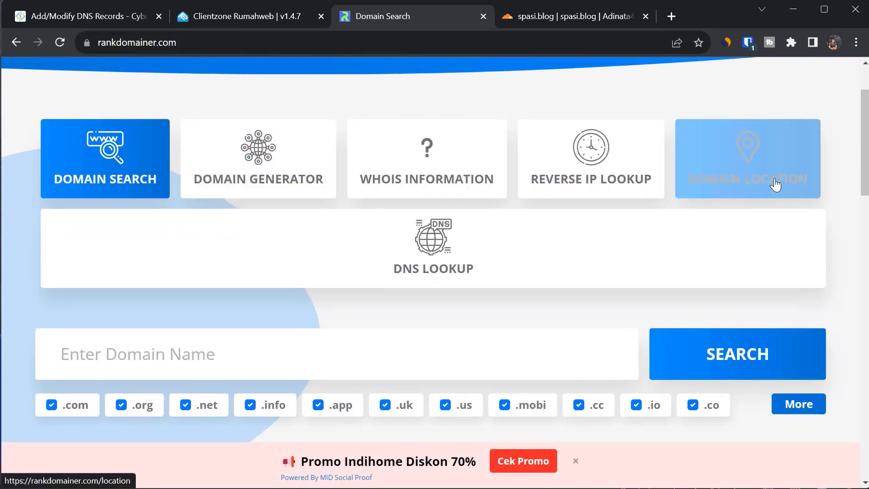
left_click(775, 182)
scroll(436, 373, "down", 3)
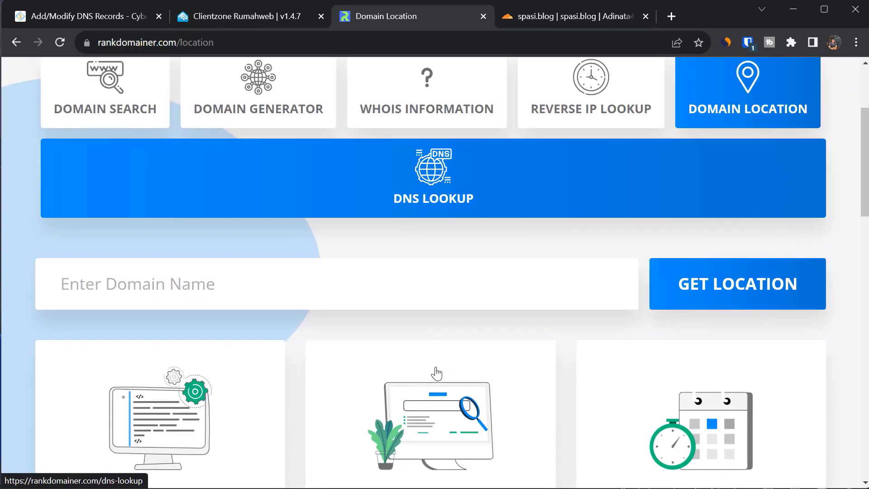
left_click(378, 173)
scroll(374, 172, "down", 4)
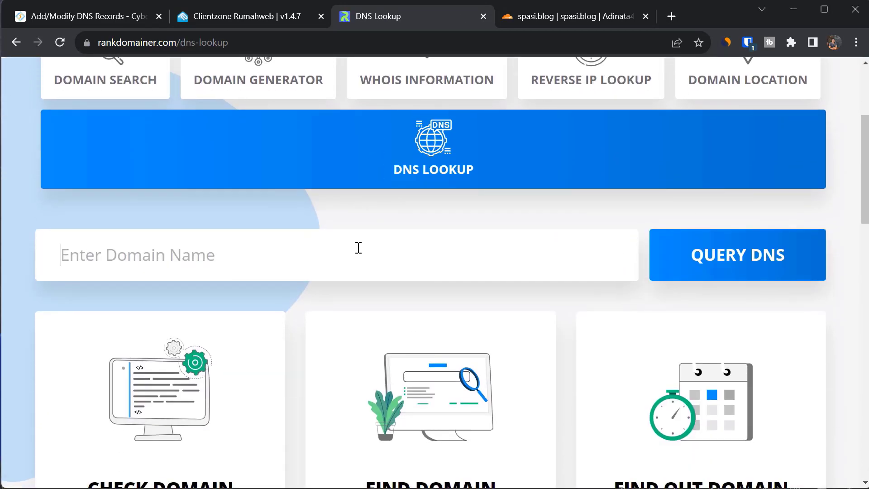
Query the DNS records of spasi.blog in the DNS Lookup tool and examine the NS entries
left_click(358, 248)
key("ctrl+v")
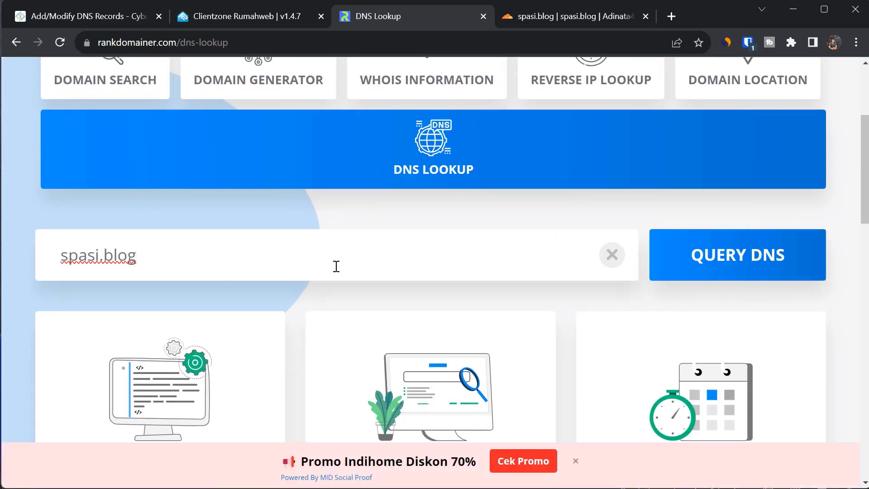
left_click(764, 255)
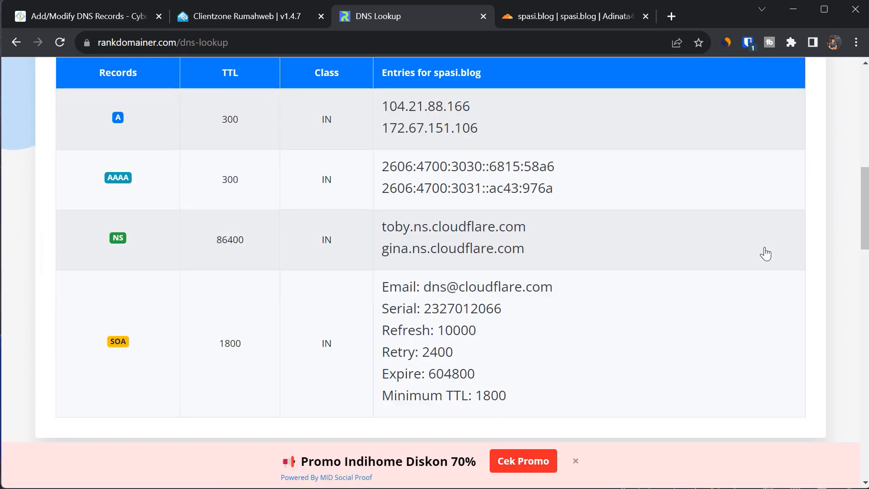
left_click(391, 247)
left_click_drag(384, 228, 467, 233)
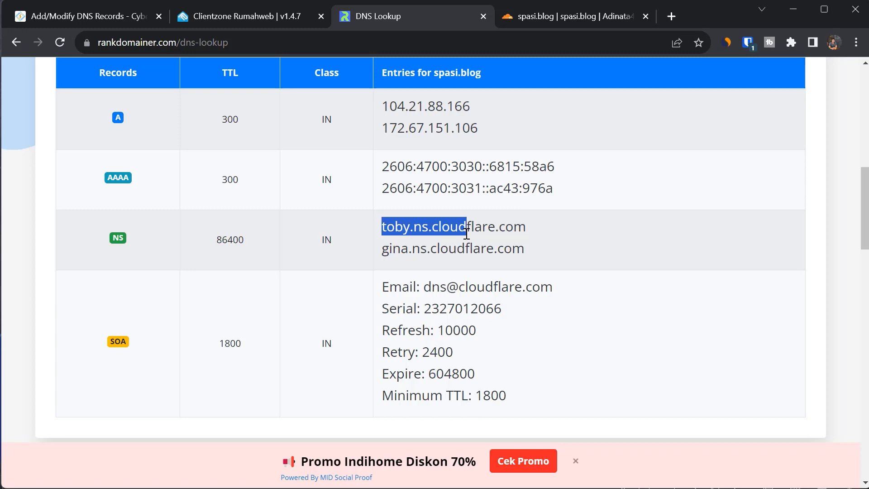
left_click(466, 233)
scroll(466, 233, "up", 10)
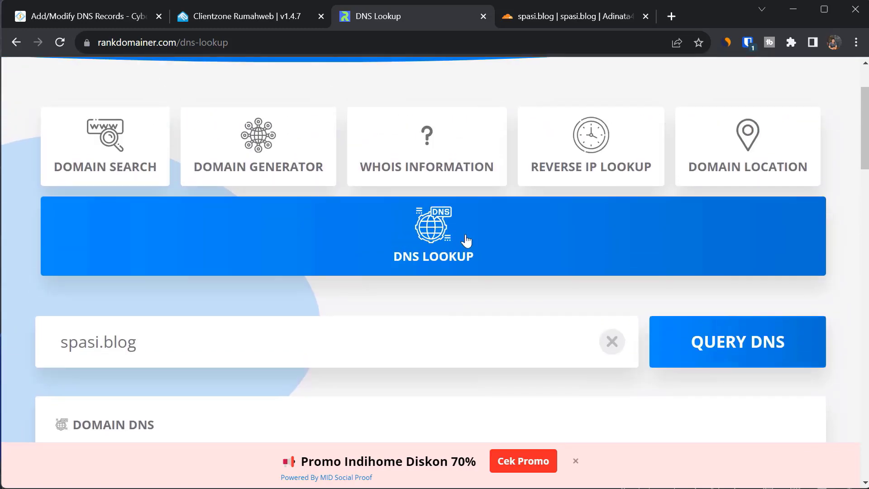
scroll(466, 242, "down", 4)
scroll(465, 241, "up", 2)
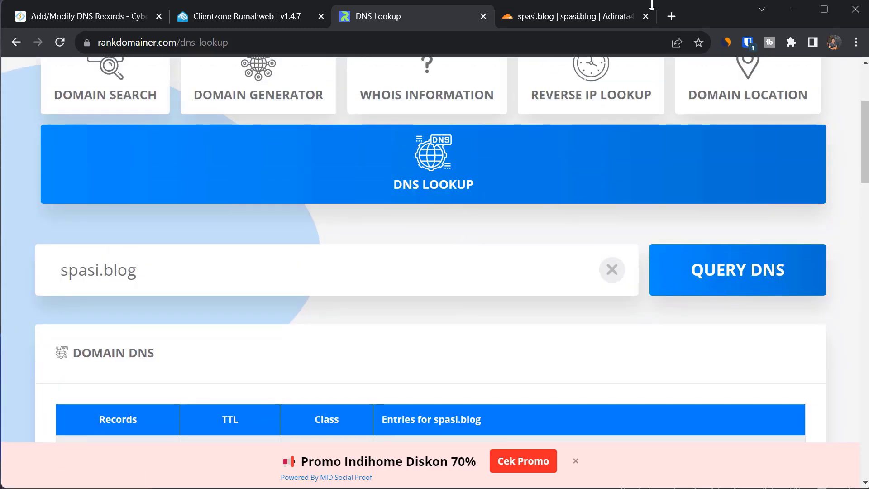
Open the DNS Checker propagation tool at dnschecker.org in a new browser tab
left_click(671, 16)
type("dnsc")
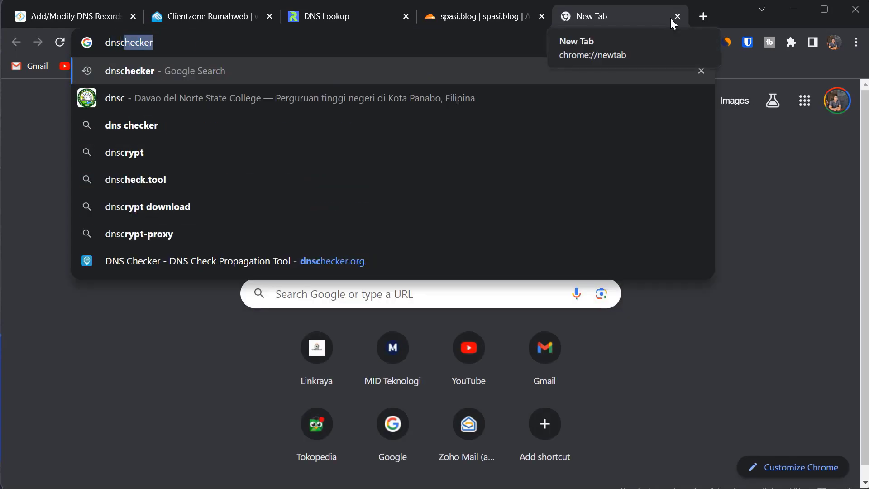
key("Down")
key("Down")
key("Down")
key("Down")
key("Down")
key("Down")
key("Down")
key("Return")
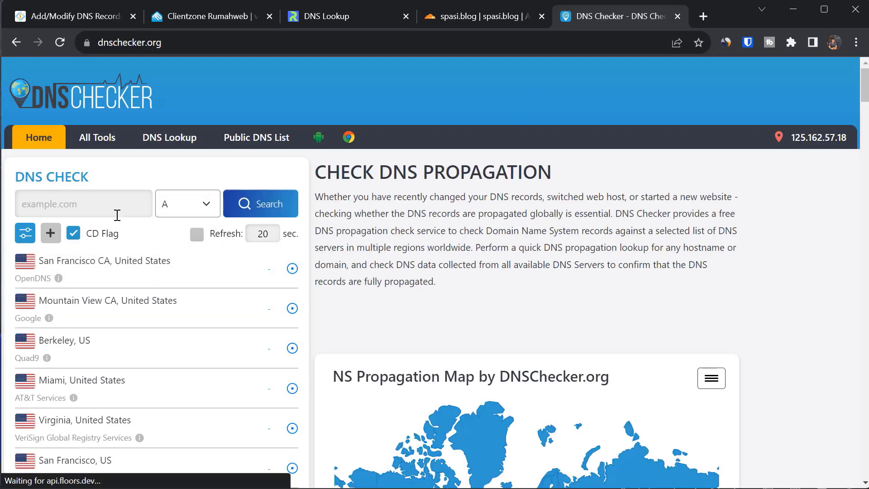
Check the worldwide propagation of spasi.blog's A record and return to the site's Cloudflare overview
left_click(115, 210)
key("ctrl+v")
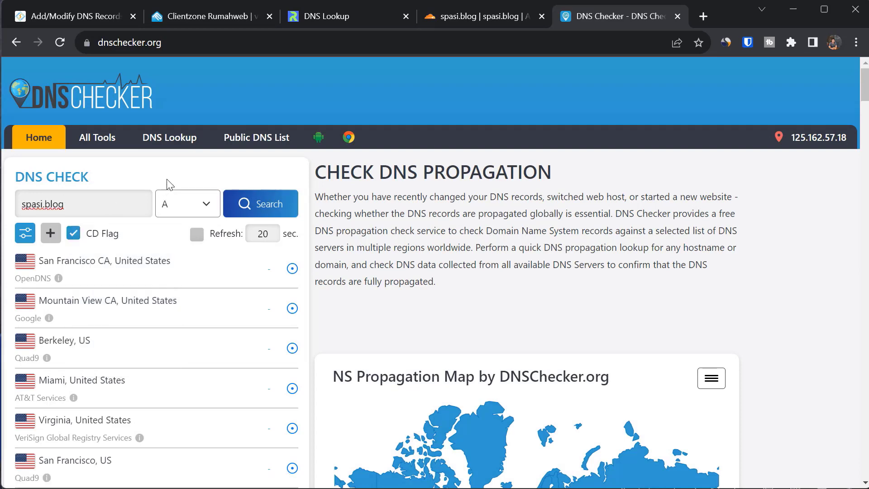
left_click(232, 201)
scroll(259, 142, "down", 3)
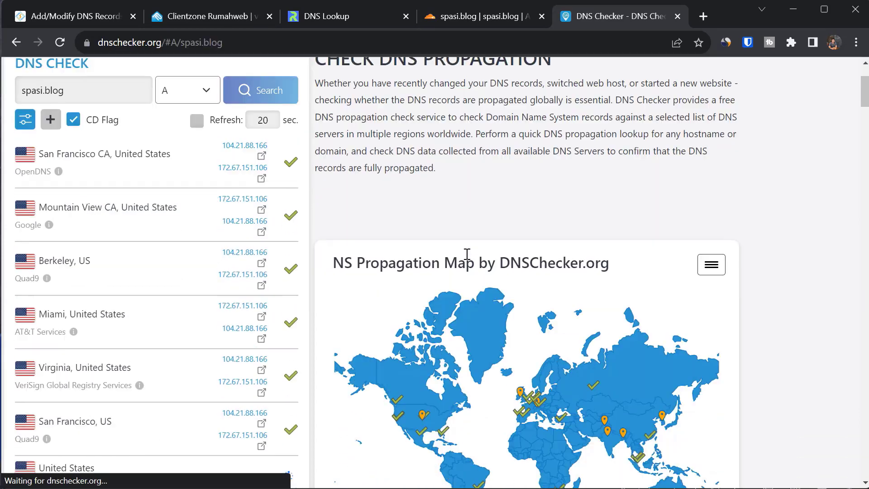
mouse_move(194, 141)
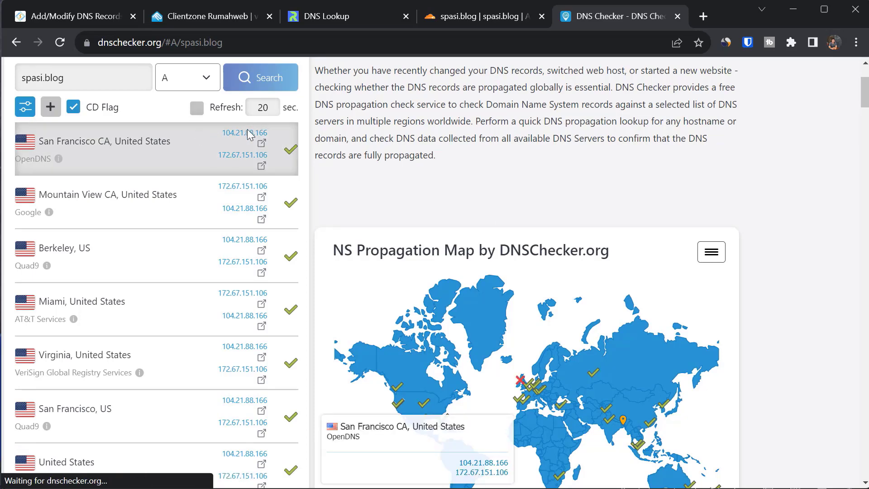
scroll(159, 135, "up", 1)
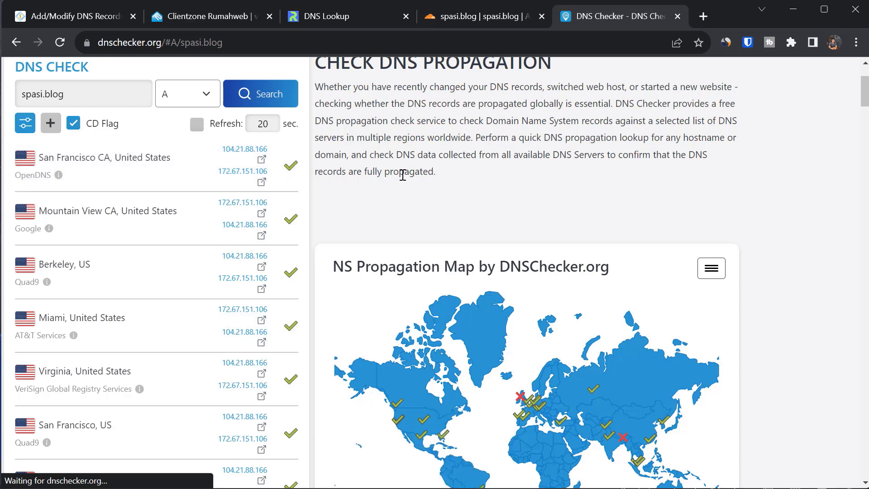
scroll(402, 175, "up", 3)
scroll(402, 174, "down", 2)
scroll(402, 174, "up", 2)
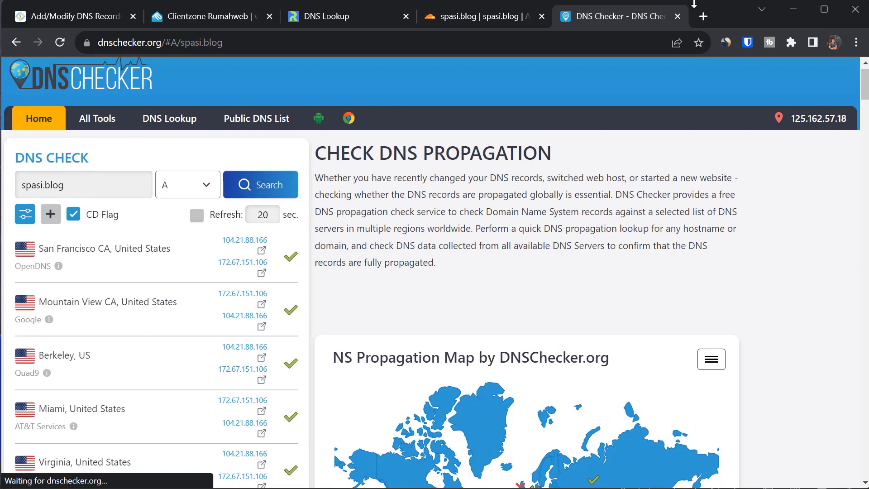
left_click(442, 20)
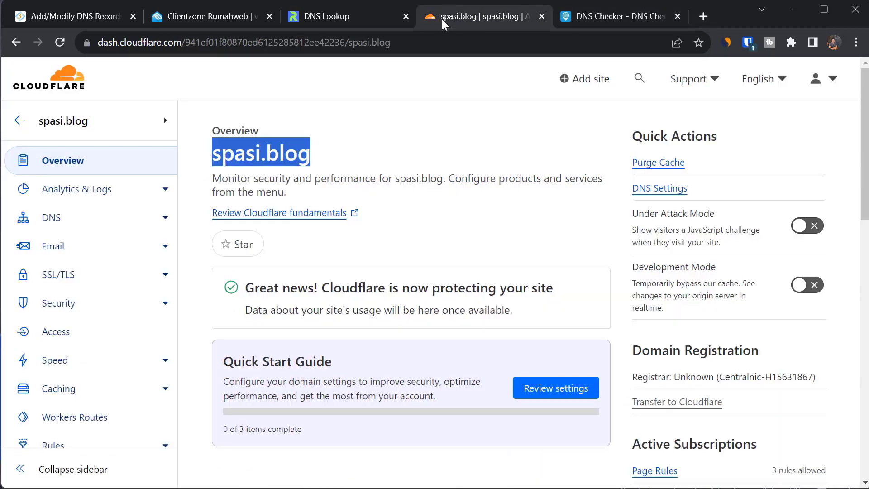
left_click(457, 205)
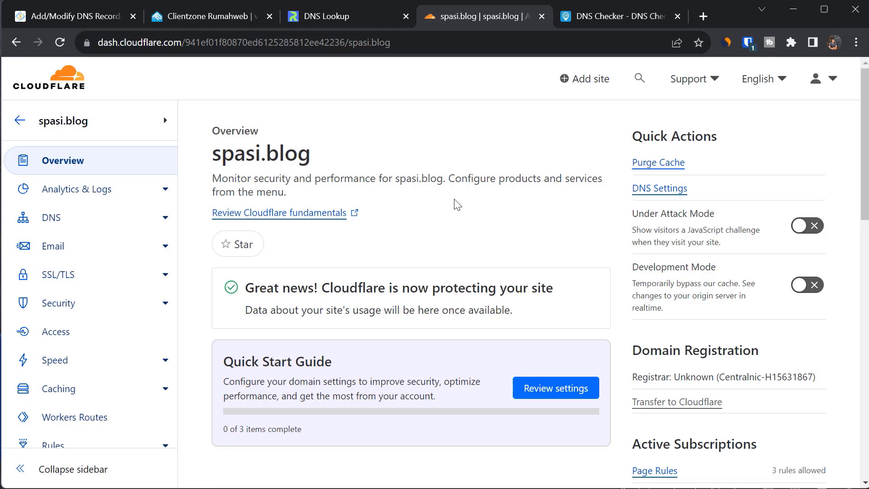
Load spasi.blog in a new browser tab and inspect the site's connection security details
left_click(704, 16)
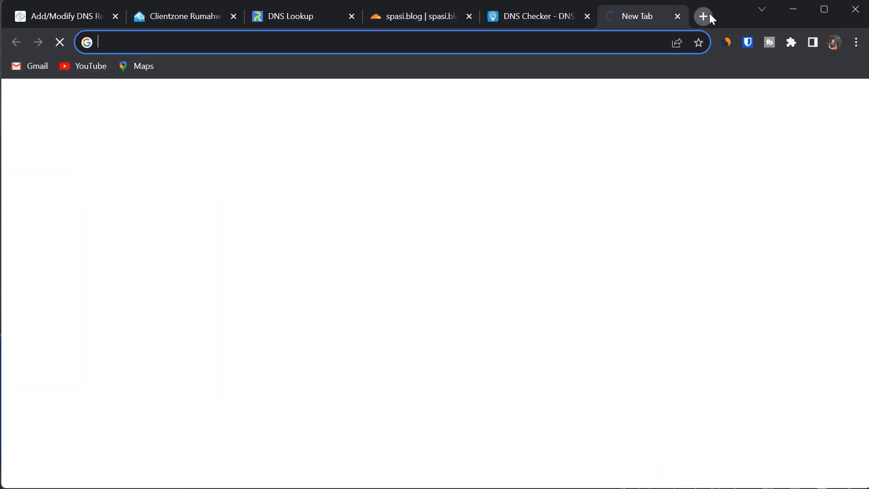
type("spasi.blog")
key("Return")
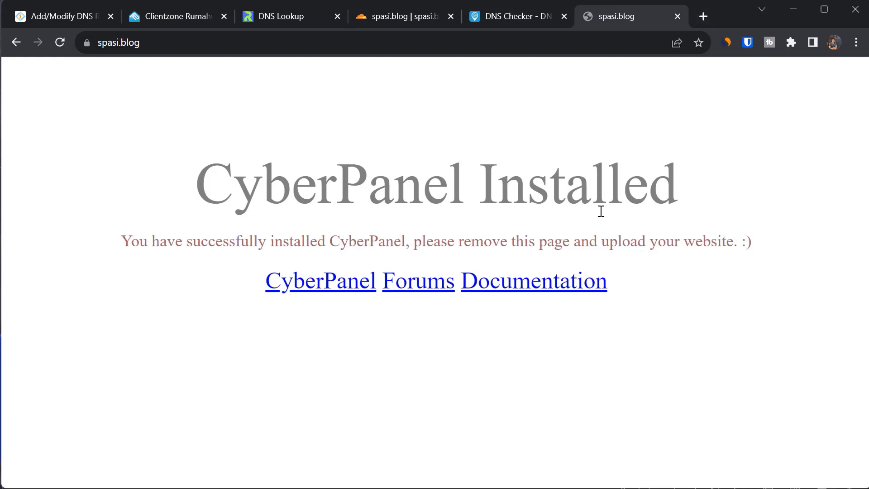
left_click(85, 44)
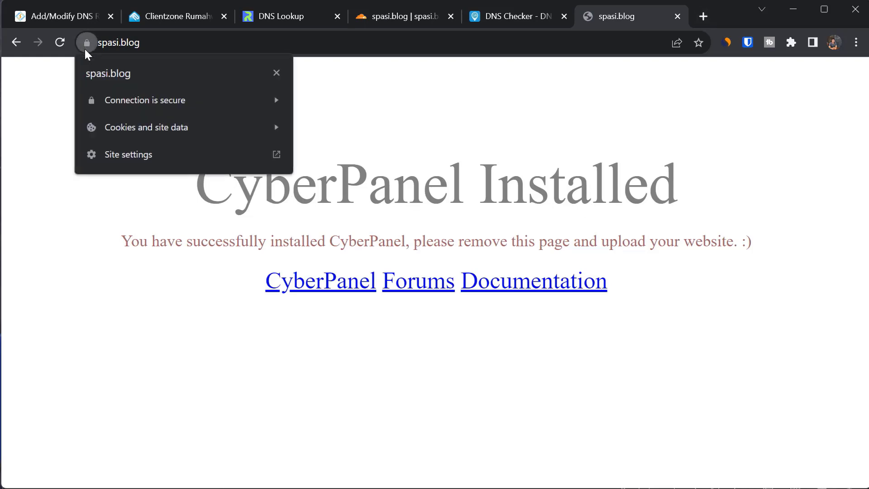
left_click(195, 103)
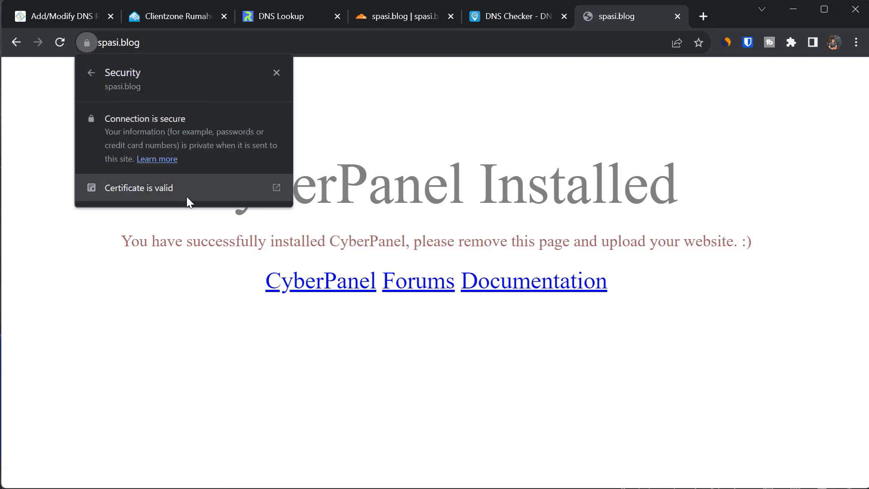
left_click(663, 93)
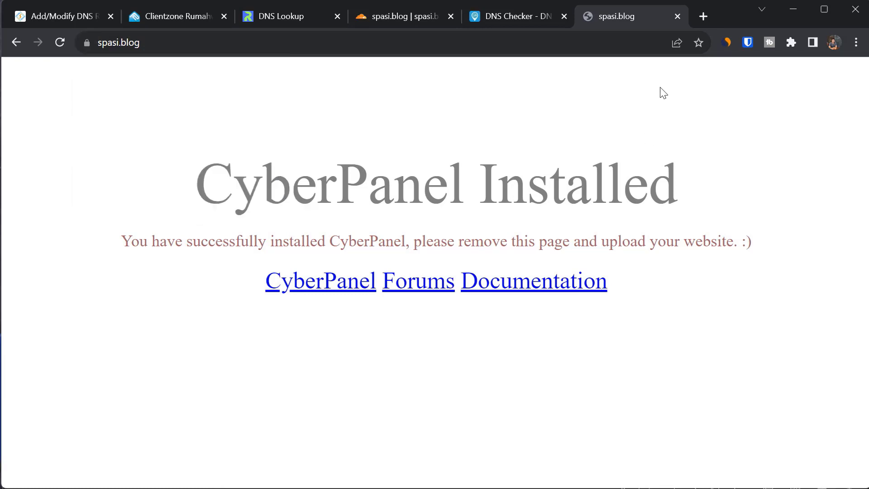
Search the web for "check ssl" in a new browser tab and open SSL Shopper's SSL Checker
left_click(710, 16)
type("check ssl")
key("Return")
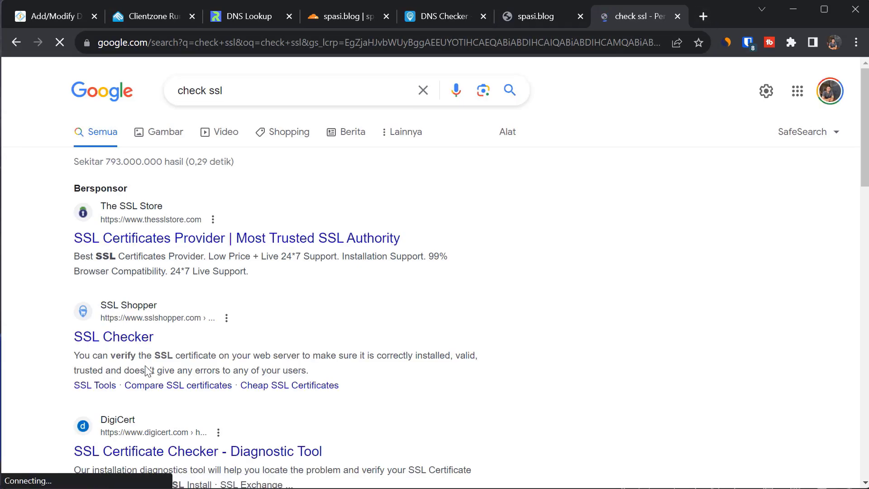
scroll(147, 370, "down", 2)
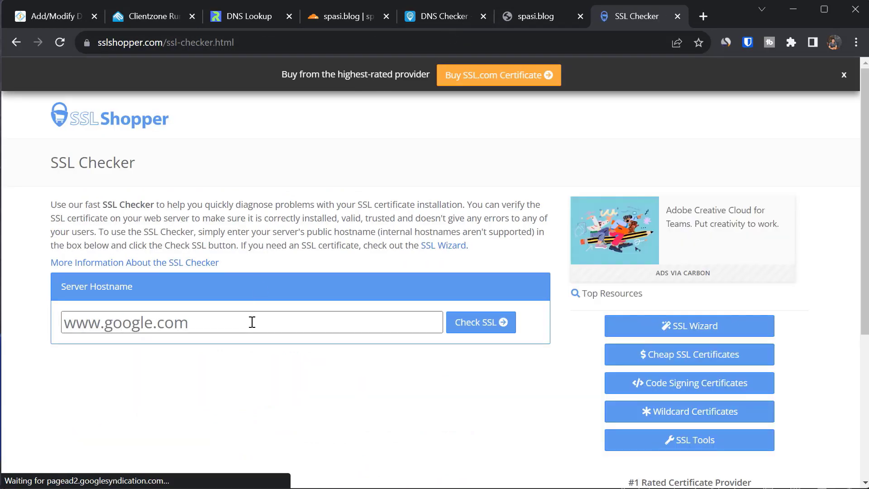
Run an SSL check with spasi.blog as the server hostname
left_click(252, 321)
type("spasi.blog")
left_click(494, 322)
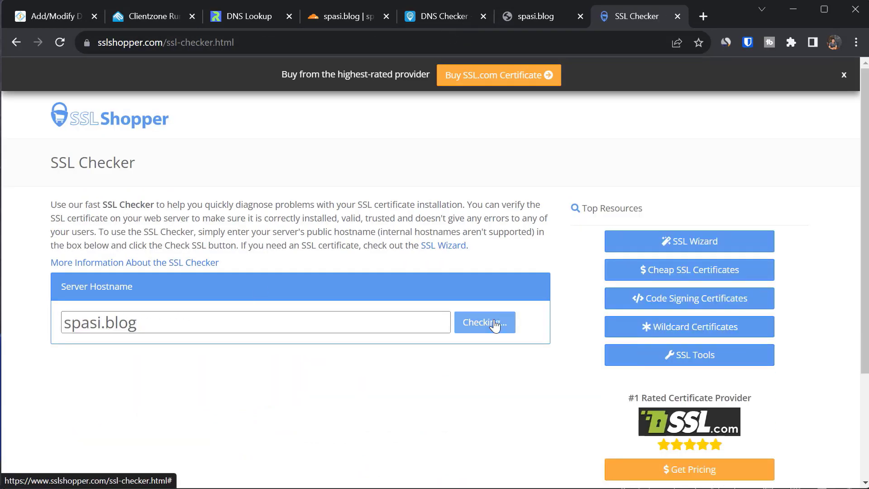
Examine the SSL check results for spasi.blog, including the server type, certificate validity and certificate chain
scroll(495, 324, "down", 2)
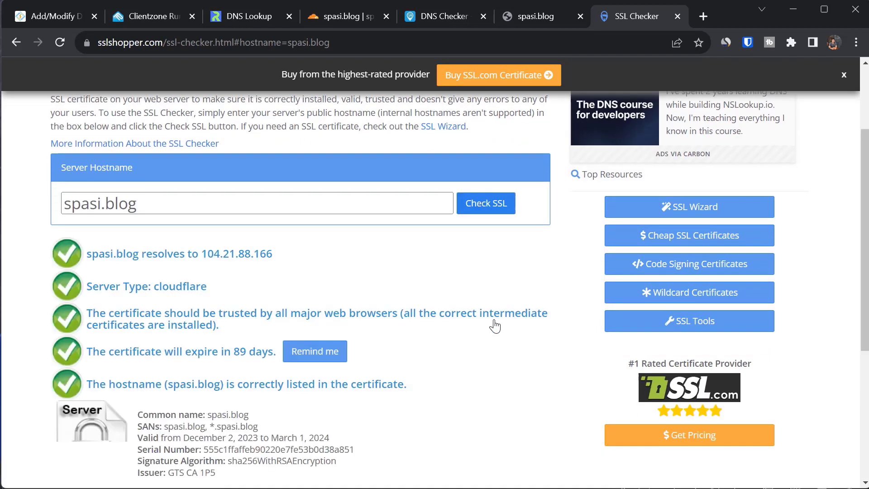
scroll(494, 325, "down", 1)
left_click_drag(92, 239, 230, 251)
scroll(231, 252, "down", 1)
left_click(231, 248)
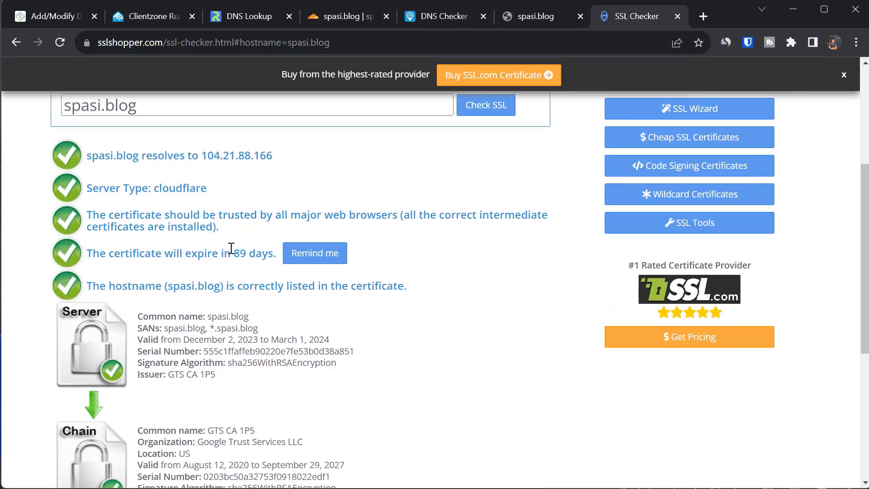
scroll(120, 258, "down", 3)
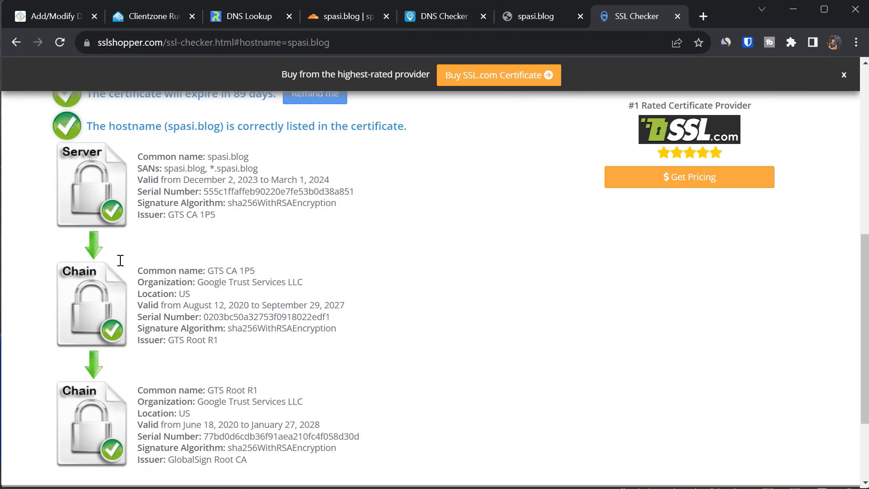
scroll(242, 286, "down", 4)
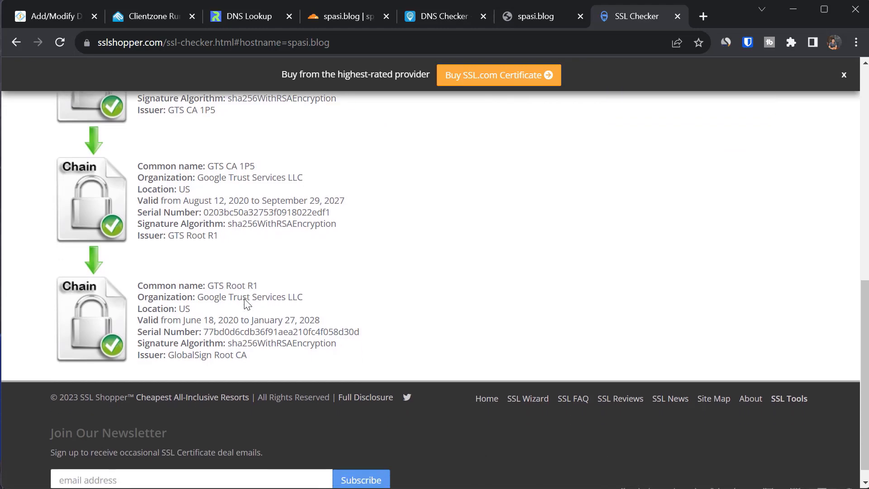
scroll(245, 303, "up", 7)
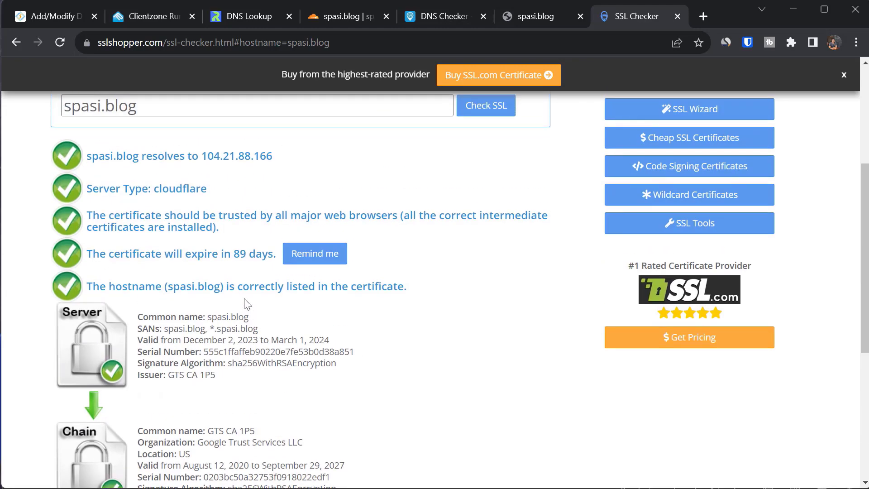
scroll(246, 303, "up", 3)
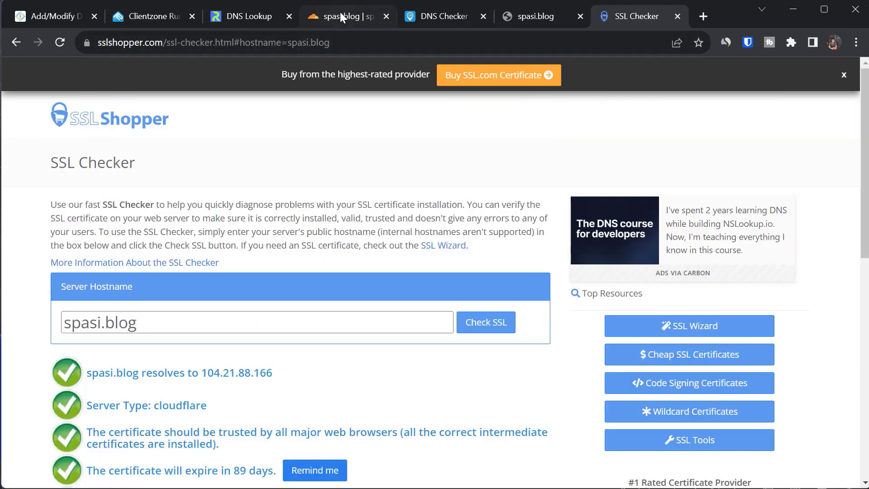
Return to the Cloudflare overview of spasi.blog and switch to the "Manage DNS di Cloudflare" slide show in PowerPoint
left_click(340, 14)
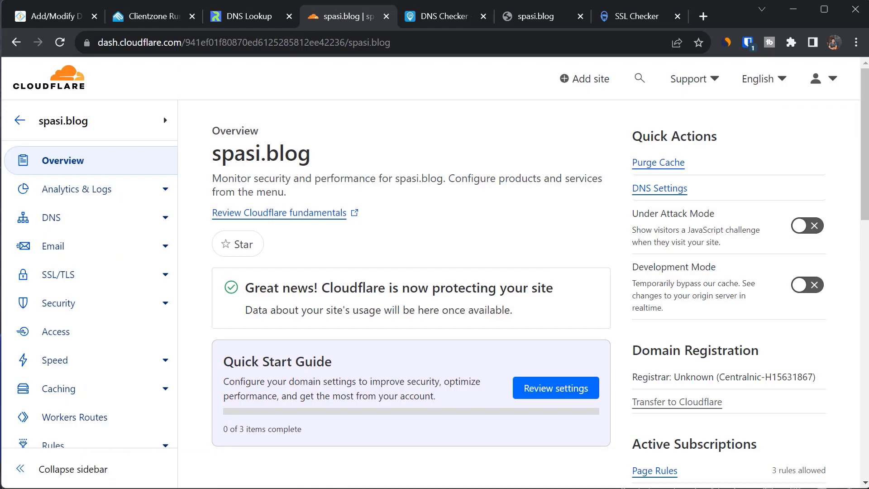
left_click(577, 487)
scroll(298, 256, "up", 1)
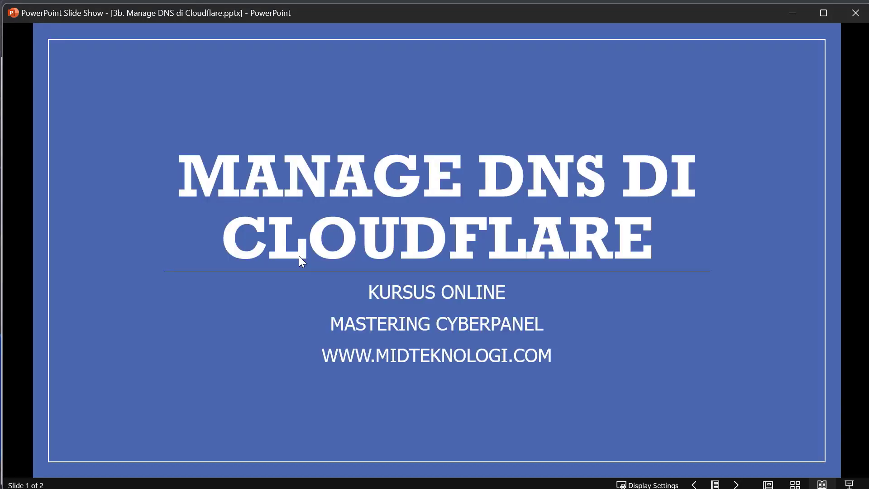